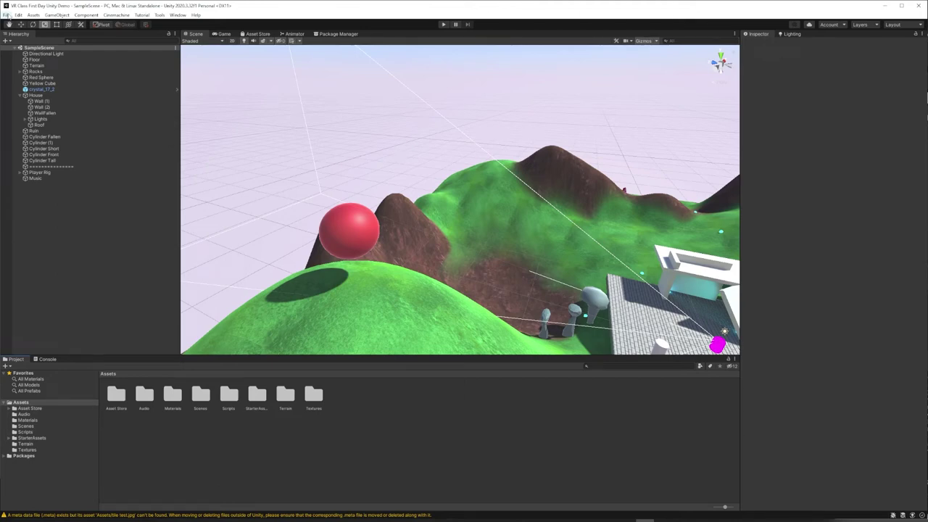
# Examine the demo scene's terrain, house, cylinders and red sphere from several angles and distances
pyautogui.moveTo(311, 194); pyautogui.dragTo(379, 244, button='right')
pyautogui.scroll(-4, 438, 162)
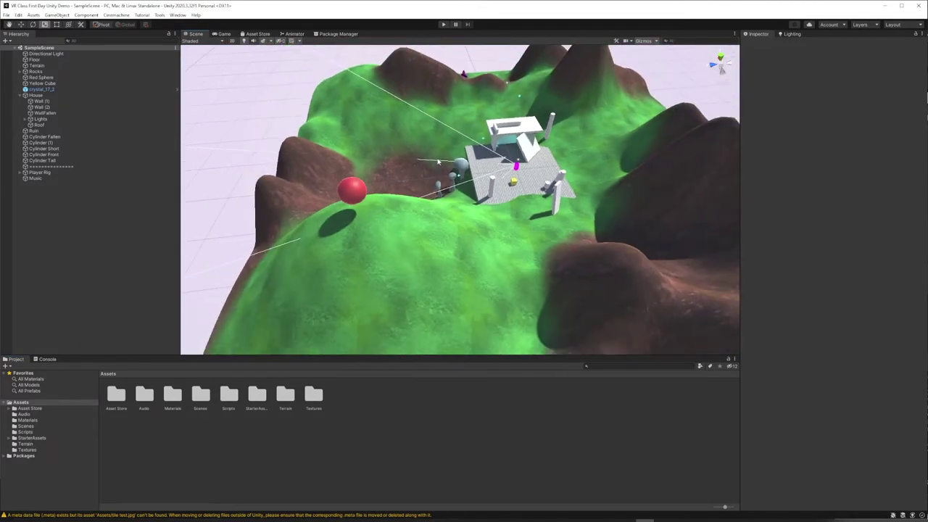
pyautogui.scroll(-4, 438, 162)
pyautogui.moveTo(438, 256); pyautogui.dragTo(462, 206, button='right')
pyautogui.moveTo(462, 206); pyautogui.dragTo(530, 170, button='middle')
pyautogui.moveTo(530, 169); pyautogui.dragTo(595, 160, button='right')
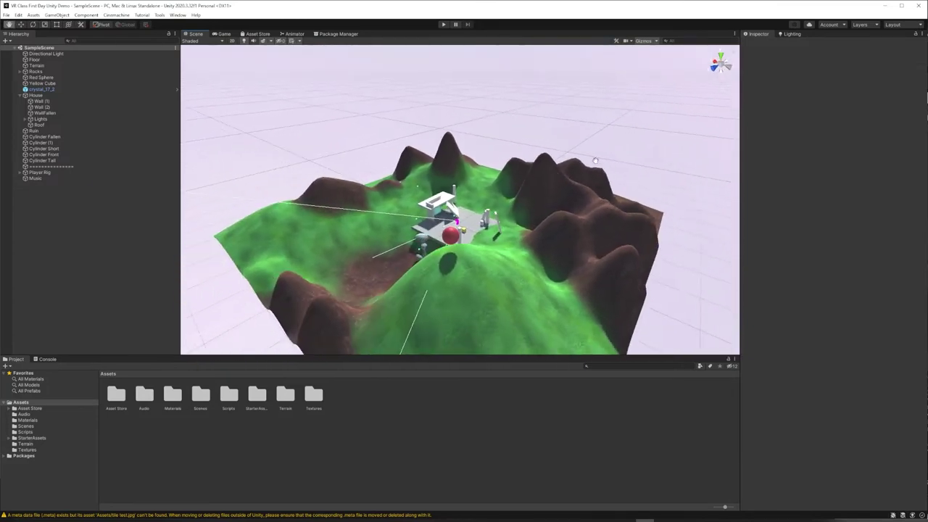
pyautogui.moveTo(595, 160); pyautogui.dragTo(590, 190, button='middle')
pyautogui.scroll(3, 468, 213)
pyautogui.moveTo(408, 220); pyautogui.dragTo(458, 167, button='right')
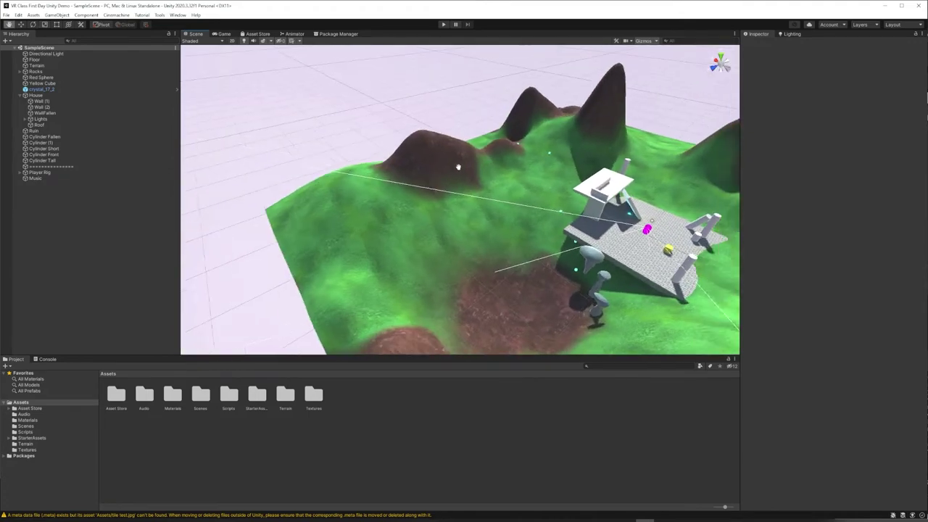
pyautogui.moveTo(458, 167); pyautogui.dragTo(338, 170, button='middle')
pyautogui.moveTo(503, 168); pyautogui.dragTo(442, 173, button='right')
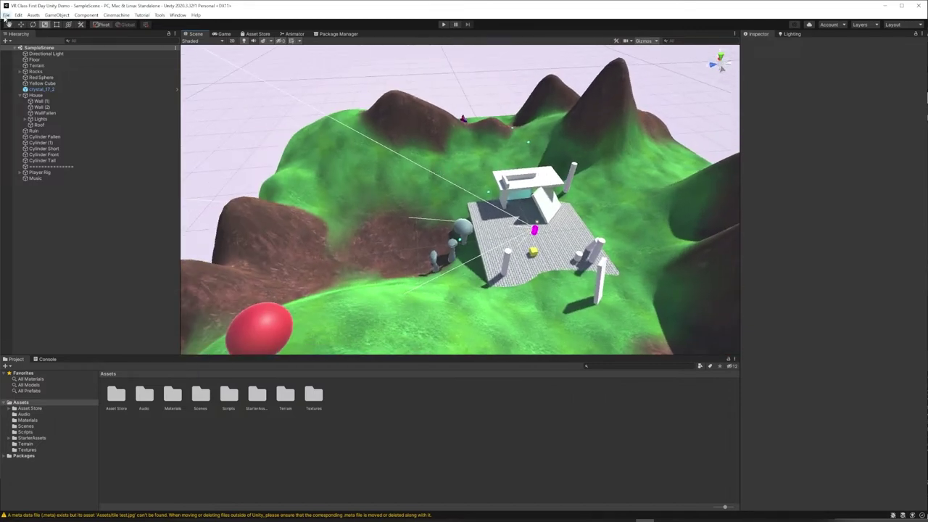
# Exit the open demo project and create a new project named Tutorial Project 1 from the 3D Core template
pyautogui.click(6, 15)
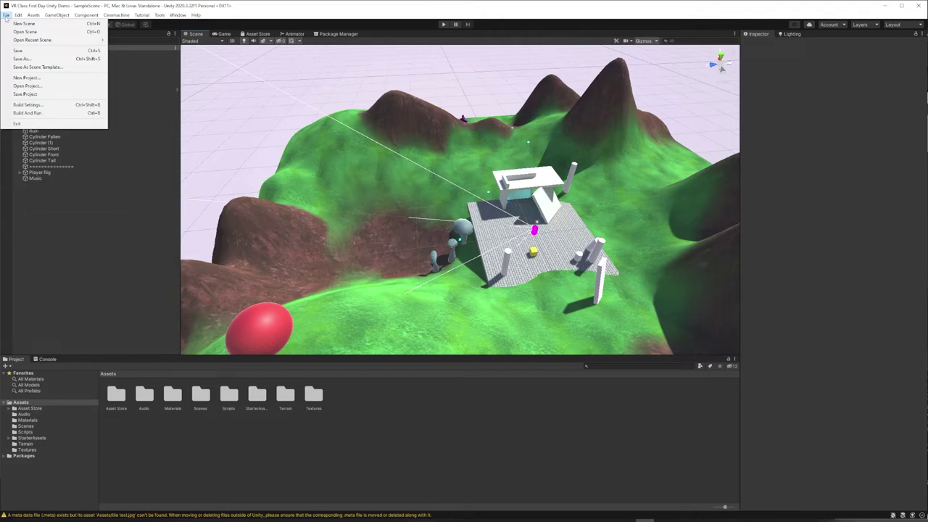
pyautogui.click(22, 126)
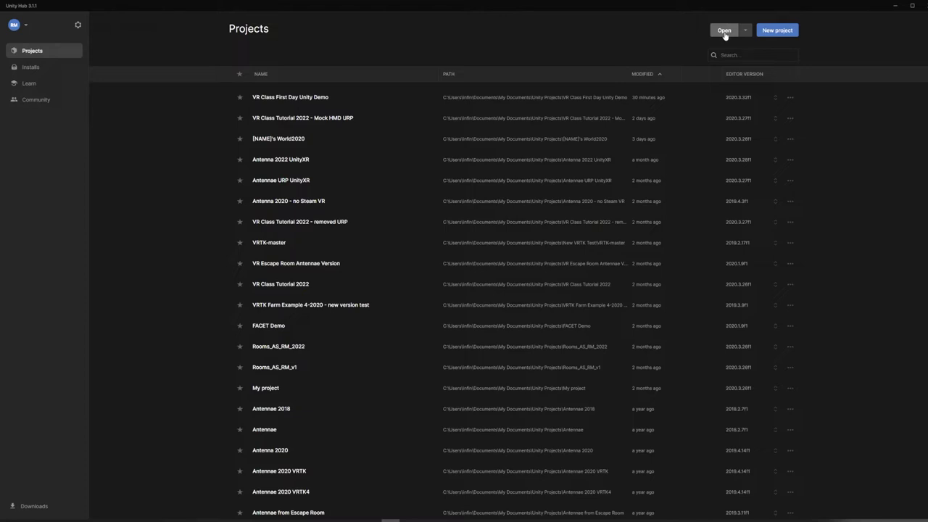
pyautogui.click(770, 36)
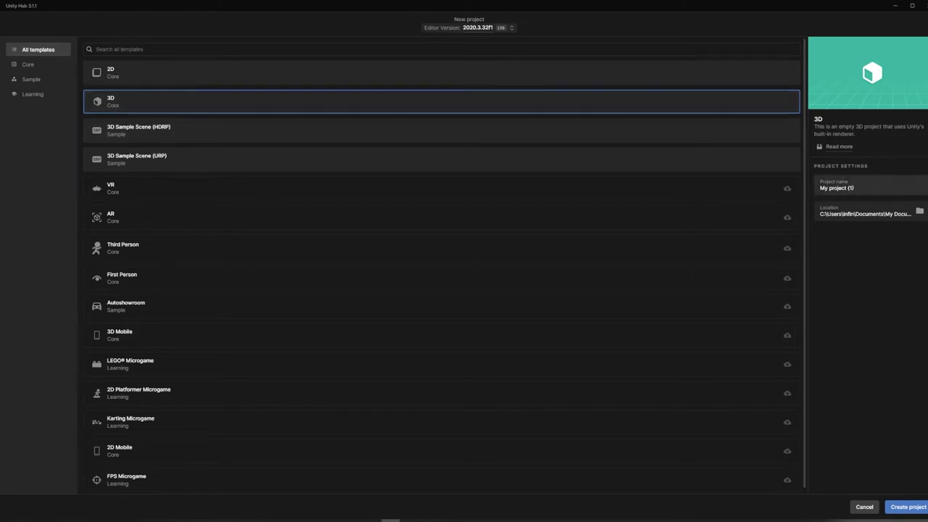
pyautogui.moveTo(856, 187); pyautogui.dragTo(819, 188)
pyautogui.write('Tutorial Project 1')
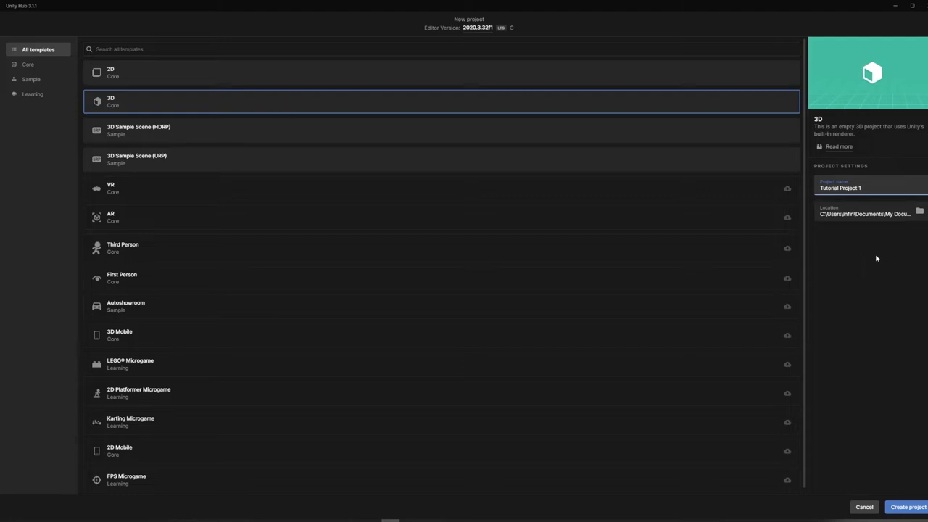
pyautogui.click(901, 507)
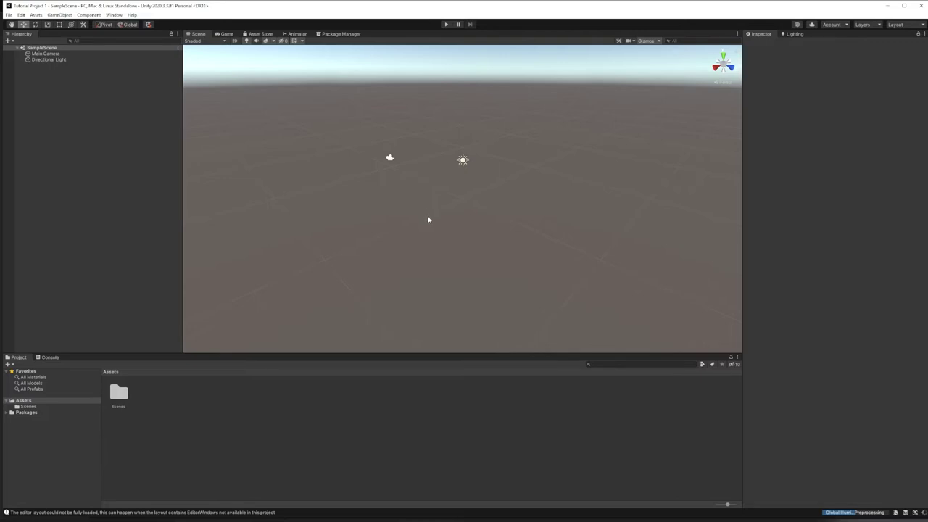
# Inspect the default Main Camera and Directional Light in the scene, plus the scene asset inside the Scenes folder
pyautogui.click(56, 55)
pyautogui.click(57, 60)
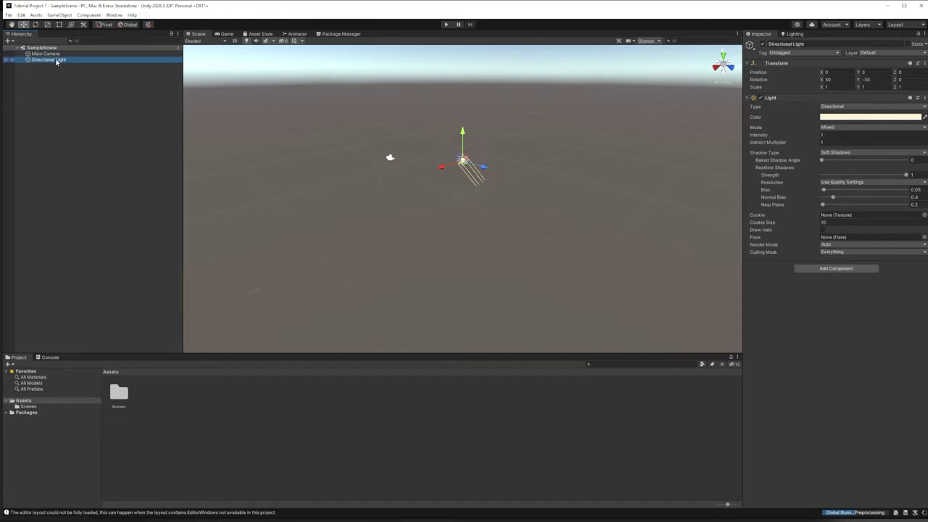
pyautogui.click(66, 76)
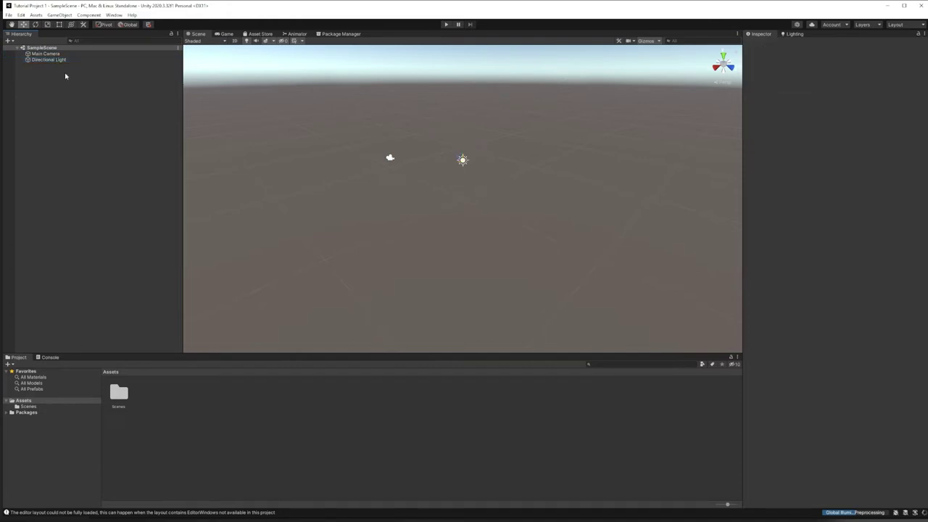
pyautogui.moveTo(454, 261); pyautogui.dragTo(447, 228, button='right')
pyautogui.scroll(3, 447, 228)
pyautogui.moveTo(447, 228)
pyautogui.mouseDown(button='middle')
pyautogui.moveTo(457, 207)
pyautogui.moveTo(453, 214)
pyautogui.mouseUp(button='middle')
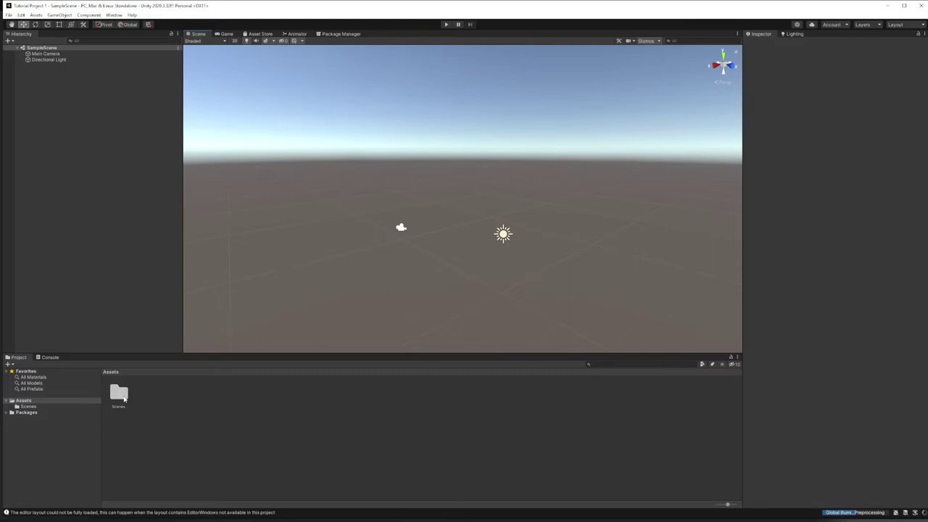
pyautogui.doubleClick(124, 398)
pyautogui.click(120, 398)
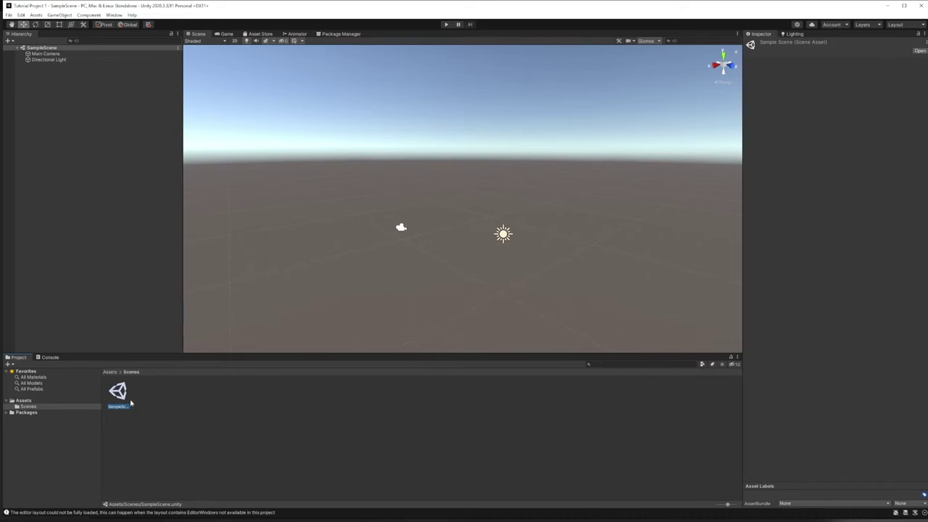
pyautogui.click(111, 372)
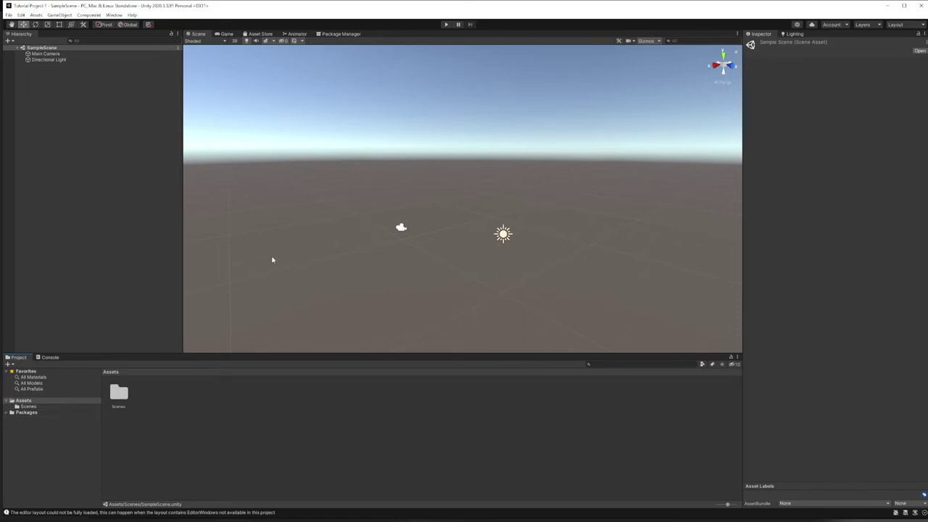
# Add a 3D cube to the scene and reset its transform
pyautogui.rightClick(45, 84)
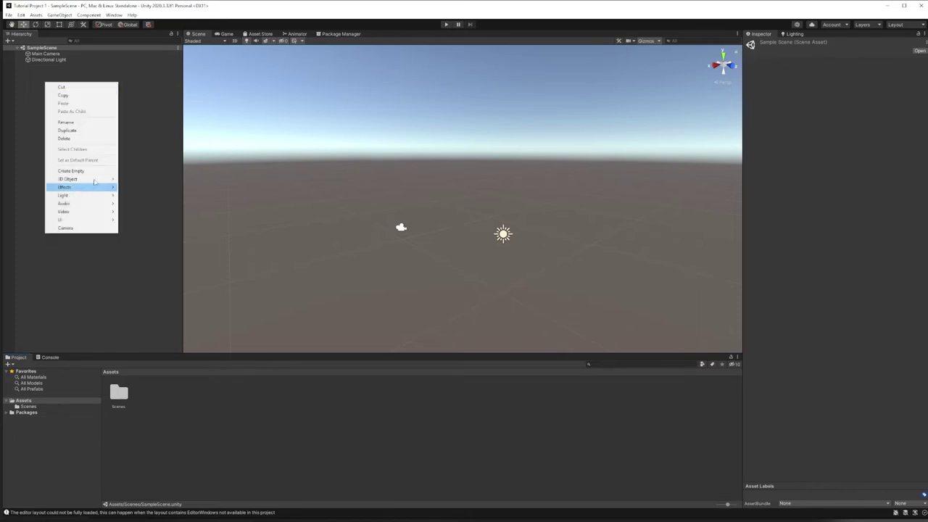
pyautogui.moveTo(93, 181)
pyautogui.click(132, 180)
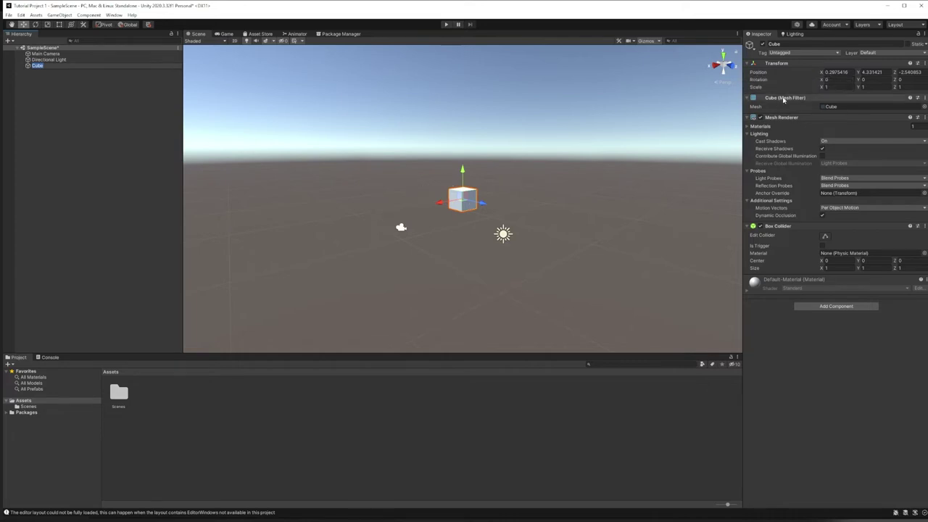
pyautogui.rightClick(776, 66)
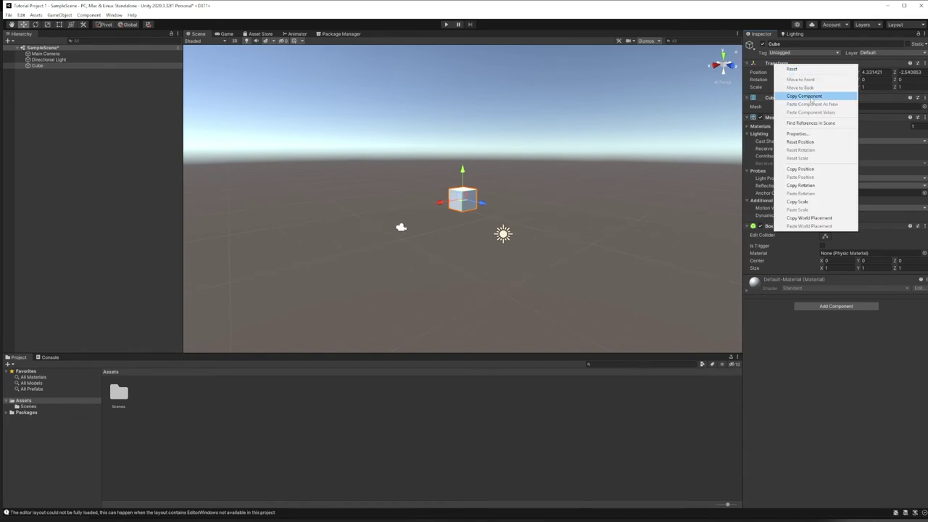
pyautogui.click(805, 71)
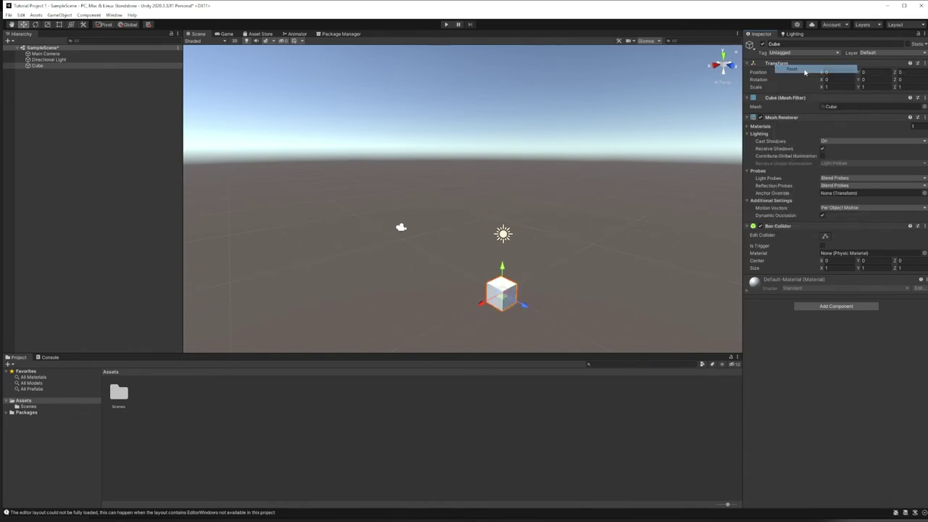
# Set the cube's scale to 10 along X and 10 along Z
pyautogui.moveTo(456, 292); pyautogui.dragTo(596, 215, button='middle')
pyautogui.moveTo(597, 215); pyautogui.dragTo(491, 219, button='right')
pyautogui.moveTo(507, 214); pyautogui.dragTo(383, 201, button='middle')
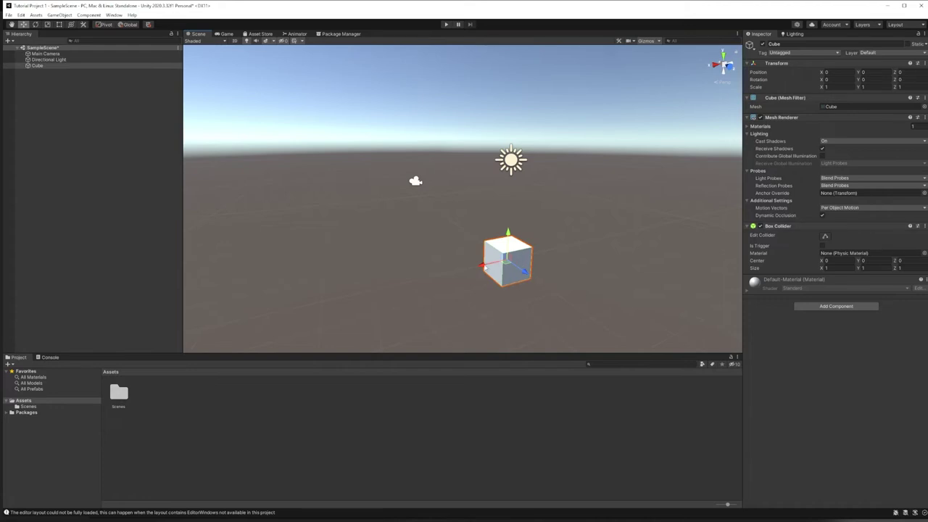
pyautogui.click(825, 87)
pyautogui.write('10')
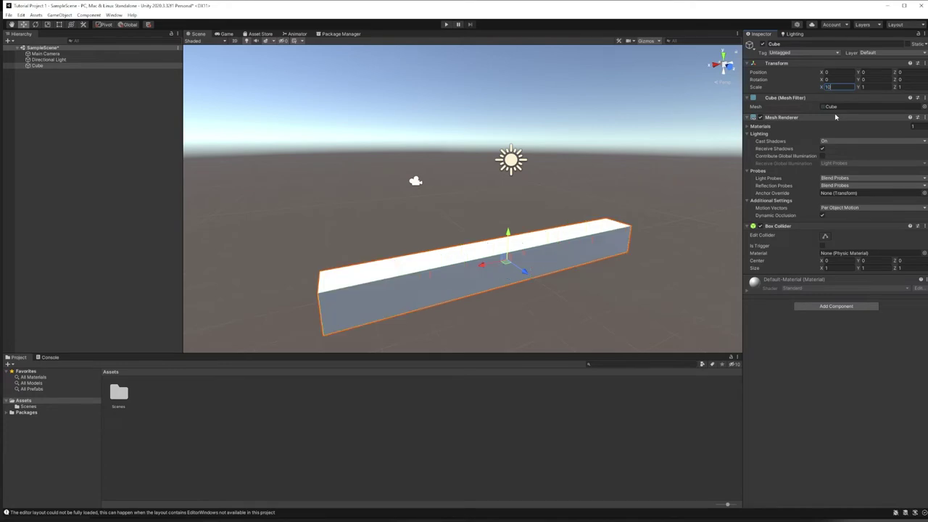
pyautogui.click(899, 87)
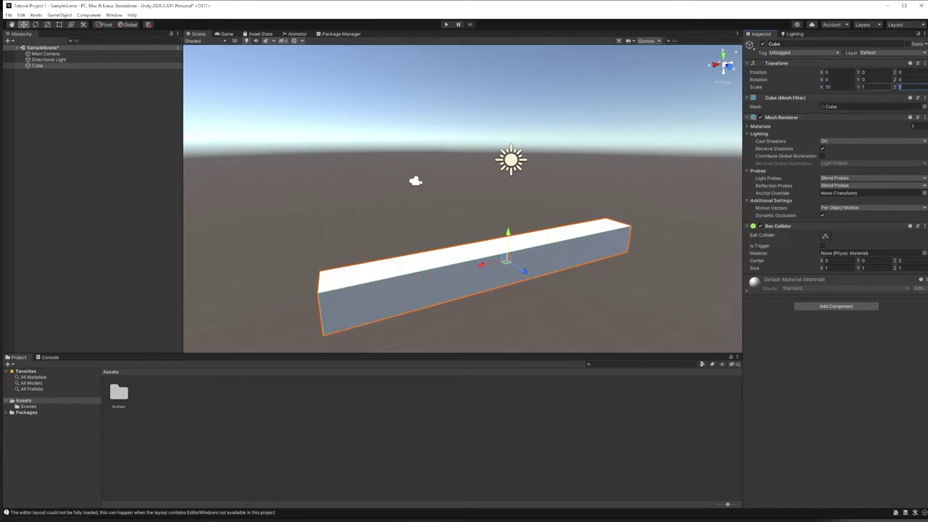
pyautogui.write('10')
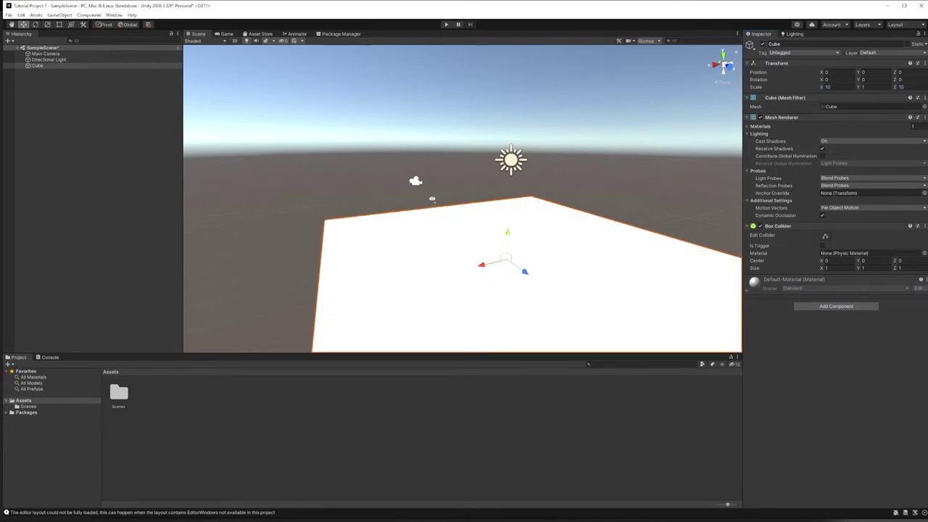
# Add a 3D Terrain object to the scene as a separate top-level object
pyautogui.moveTo(433, 202); pyautogui.dragTo(494, 216, button='right')
pyautogui.scroll(-8, 494, 217)
pyautogui.moveTo(365, 203); pyautogui.dragTo(431, 209, button='middle')
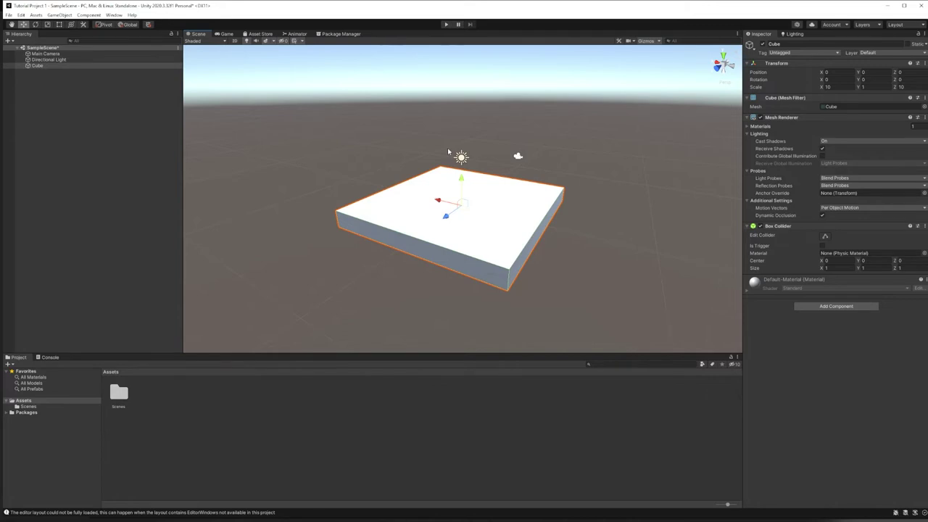
pyautogui.scroll(-4, 511, 156)
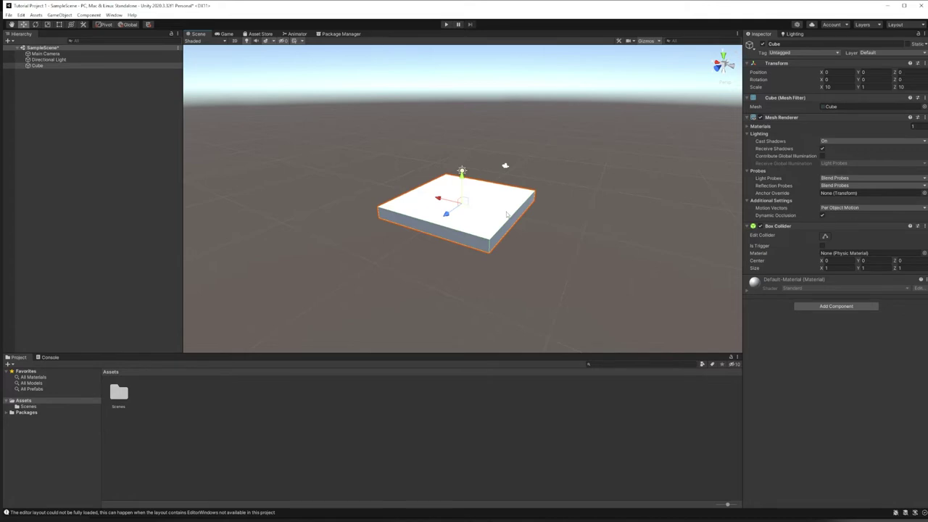
pyautogui.click(50, 118)
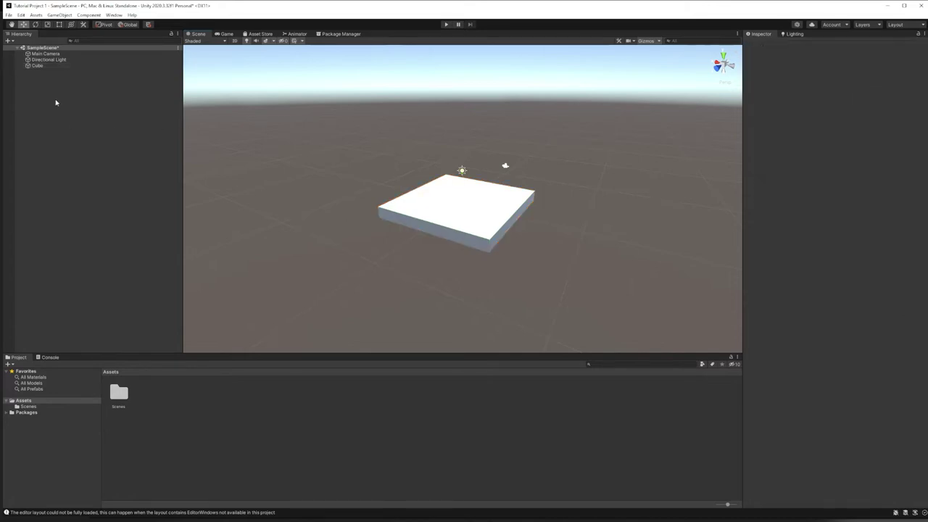
pyautogui.rightClick(57, 84)
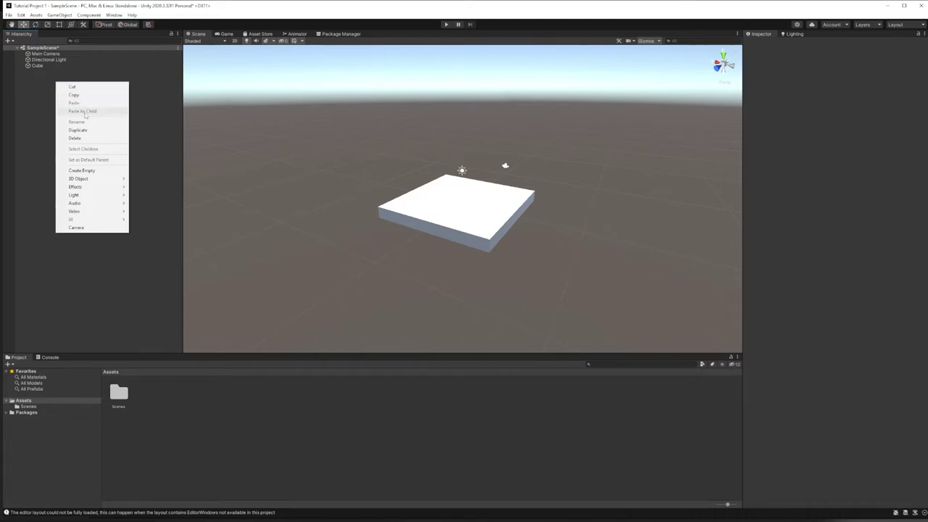
pyautogui.moveTo(94, 179)
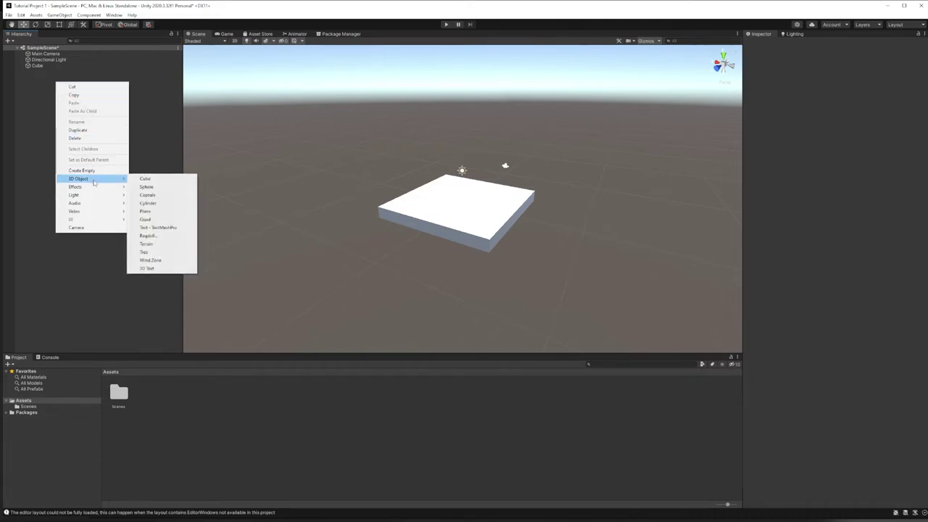
pyautogui.click(157, 247)
# Examine the new terrain's extent and the position of its corner relative to the flattened cube
pyautogui.moveTo(575, 148); pyautogui.dragTo(532, 127, button='right')
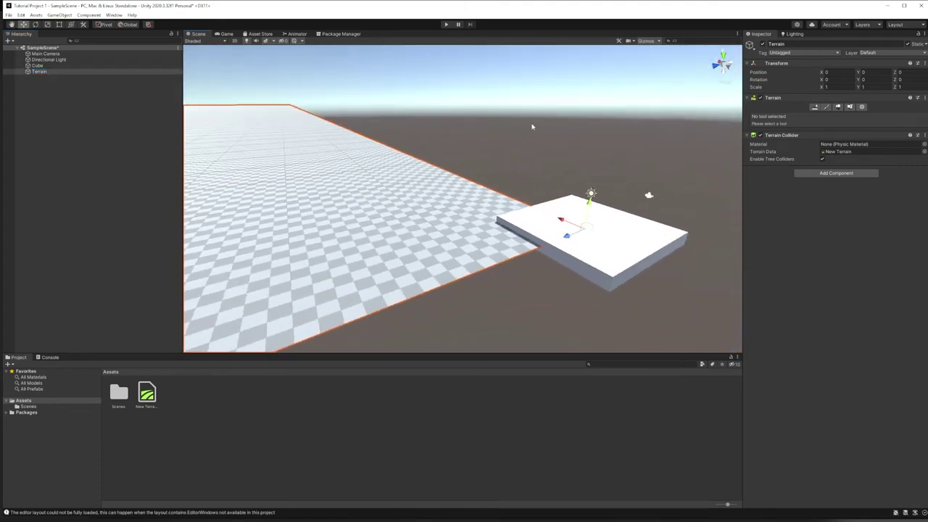
pyautogui.scroll(-6, 431, 140)
pyautogui.moveTo(431, 140); pyautogui.dragTo(644, 177, button='middle')
pyautogui.scroll(-6, 407, 133)
pyautogui.moveTo(514, 124); pyautogui.dragTo(430, 243, button='right')
pyautogui.moveTo(429, 243); pyautogui.dragTo(469, 347, button='middle')
pyautogui.keyDown('alt'); pyautogui.moveTo(451, 132); pyautogui.dragTo(585, 208); pyautogui.keyUp('alt')
pyautogui.scroll(4, 585, 209)
pyautogui.moveTo(593, 199); pyautogui.dragTo(435, 171, button='middle')
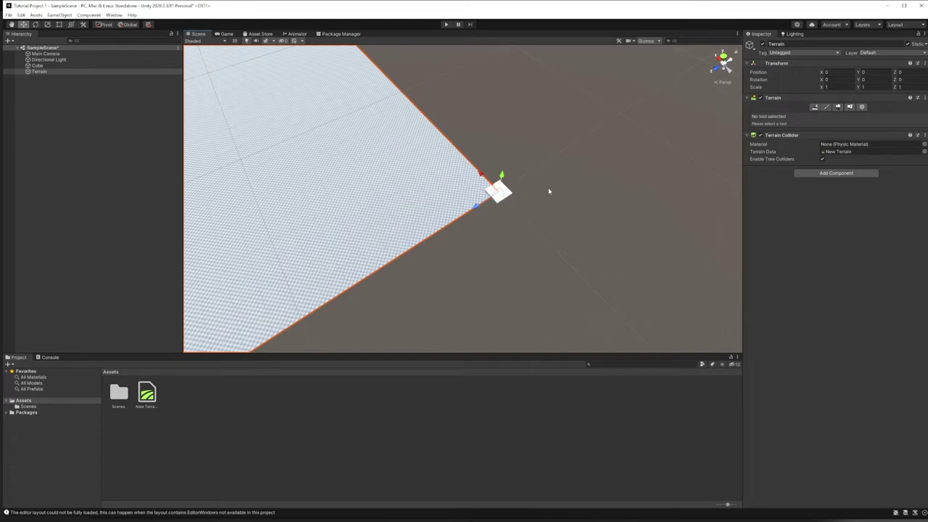
pyautogui.scroll(6, 510, 231)
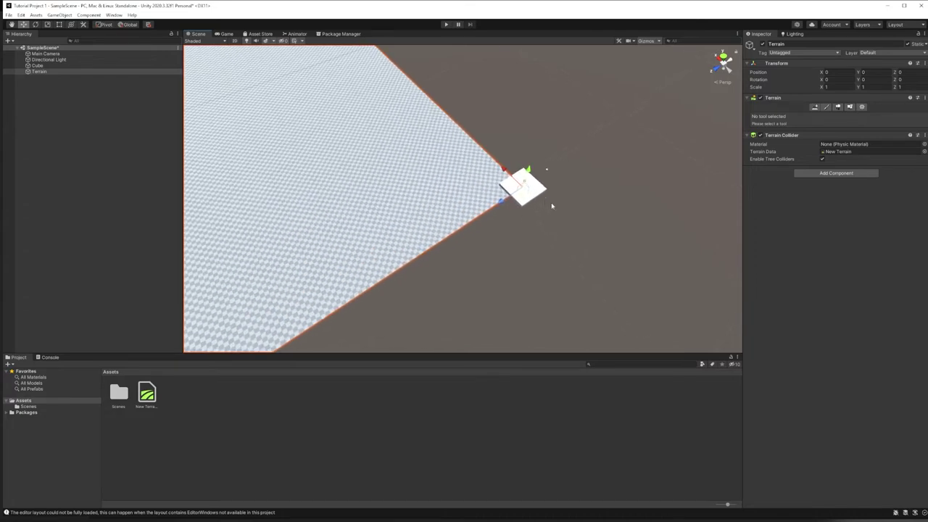
pyautogui.moveTo(552, 206); pyautogui.dragTo(501, 188, button='right')
pyautogui.moveTo(501, 188); pyautogui.dragTo(154, 519, button='middle')
pyautogui.press('w')
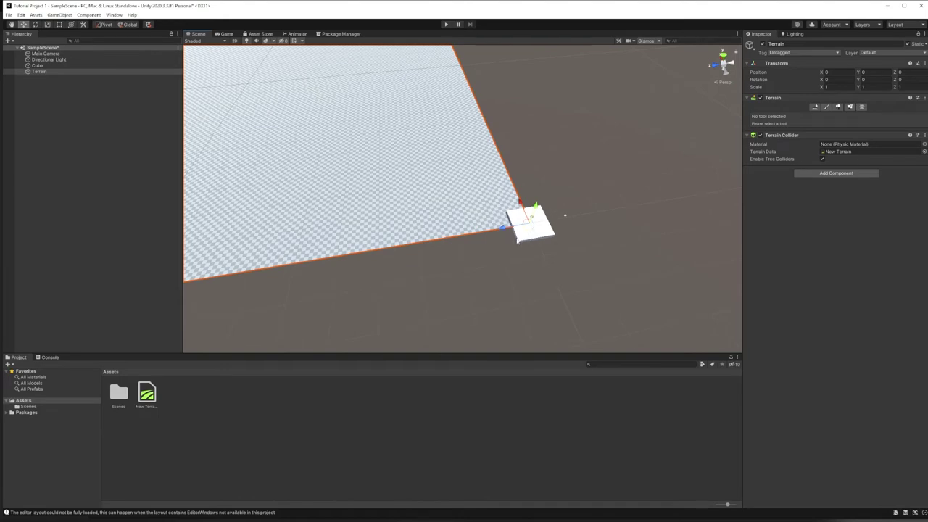
pyautogui.keyDown('alt'); pyautogui.moveTo(534, 213); pyautogui.dragTo(494, 190); pyautogui.keyUp('alt')
pyautogui.moveTo(569, 167); pyautogui.dragTo(493, 156, button='right')
pyautogui.scroll(-8, 493, 153)
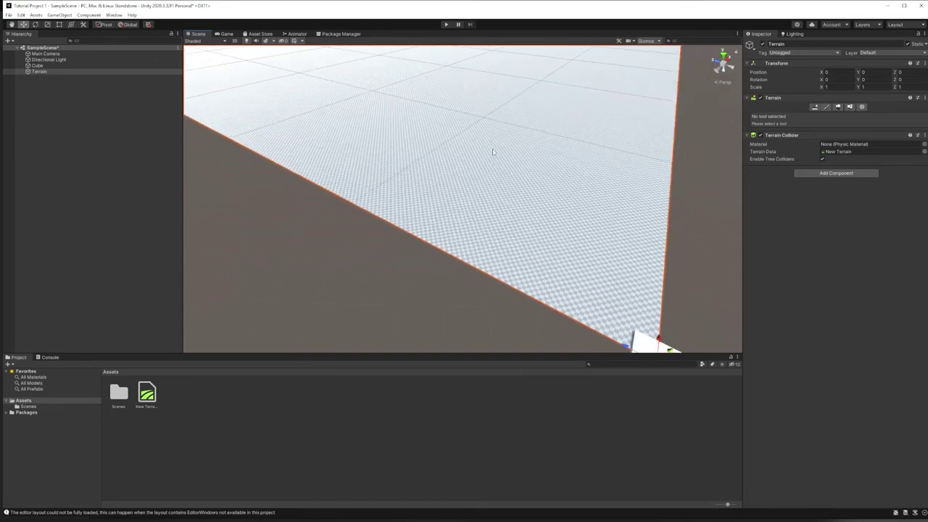
pyautogui.scroll(-8, 493, 150)
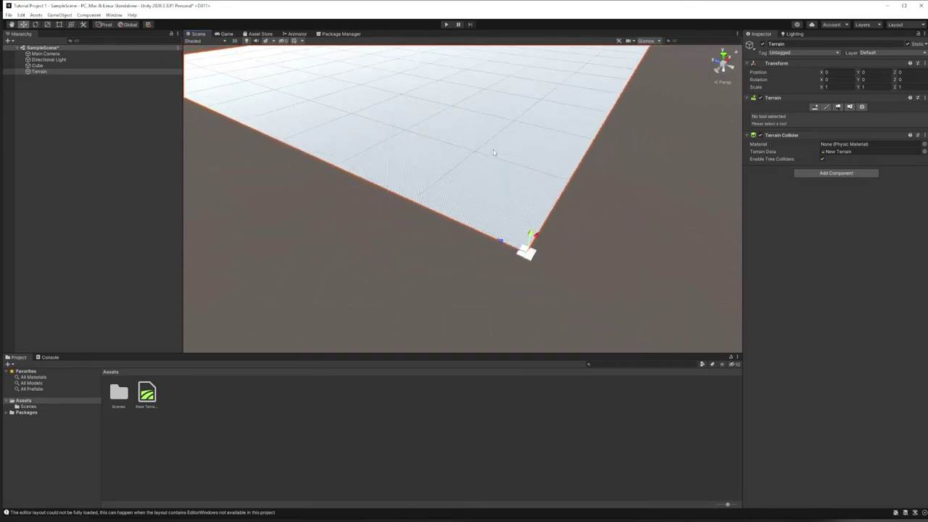
pyautogui.scroll(10, 493, 150)
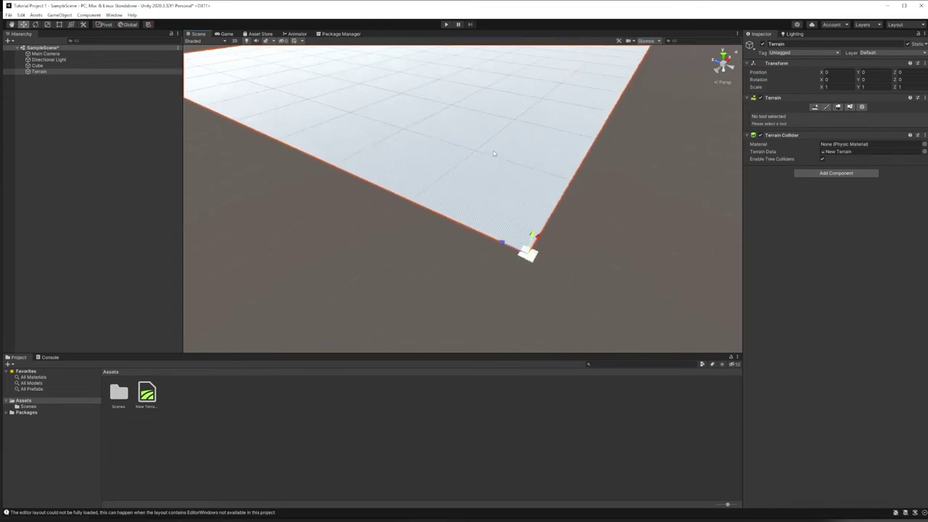
pyautogui.scroll(5, 493, 150)
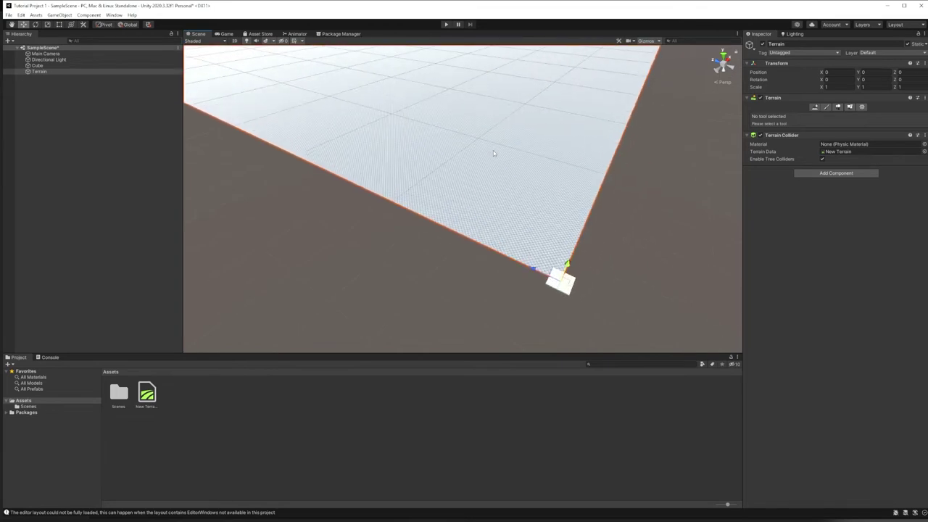
# Set the terrain's width and length to 100 each in its mesh resolution settings
pyautogui.moveTo(435, 200); pyautogui.dragTo(554, 203, button='right')
pyautogui.moveTo(554, 203); pyautogui.dragTo(700, 20, button='middle')
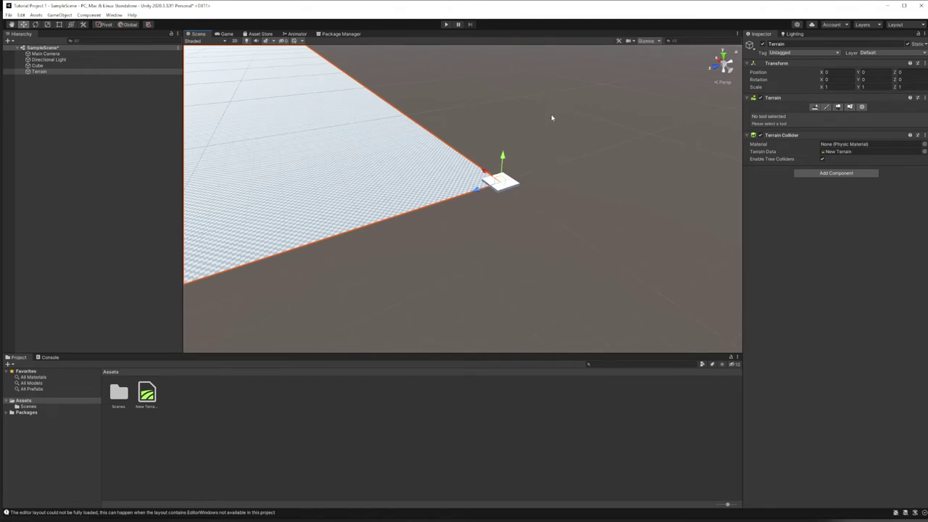
pyautogui.moveTo(539, 152); pyautogui.dragTo(459, 141, button='right')
pyautogui.moveTo(697, 125); pyautogui.dragTo(751, 129, button='right')
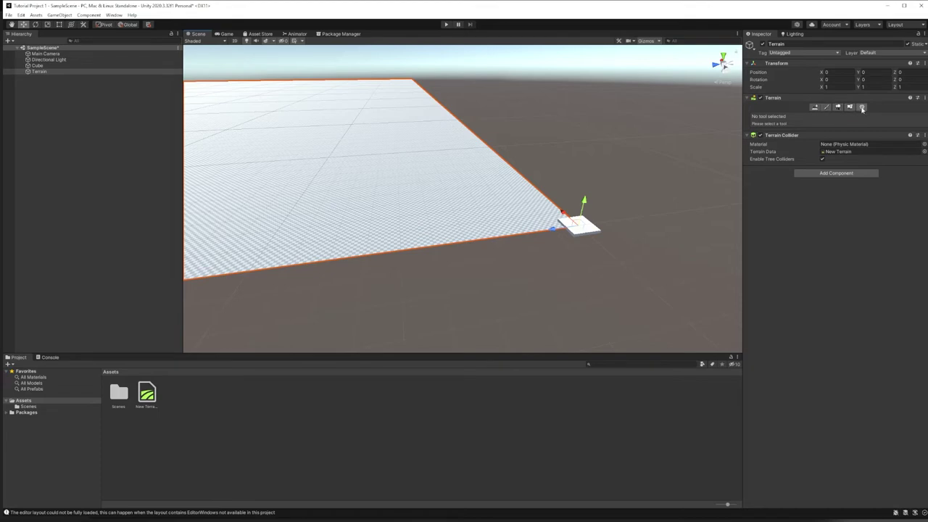
pyautogui.click(863, 107)
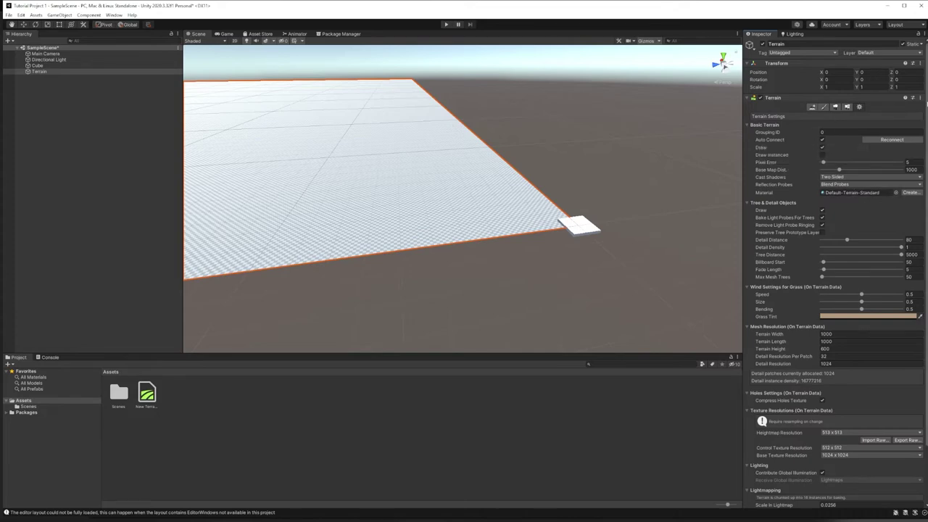
pyautogui.scroll(-3, 834, 290)
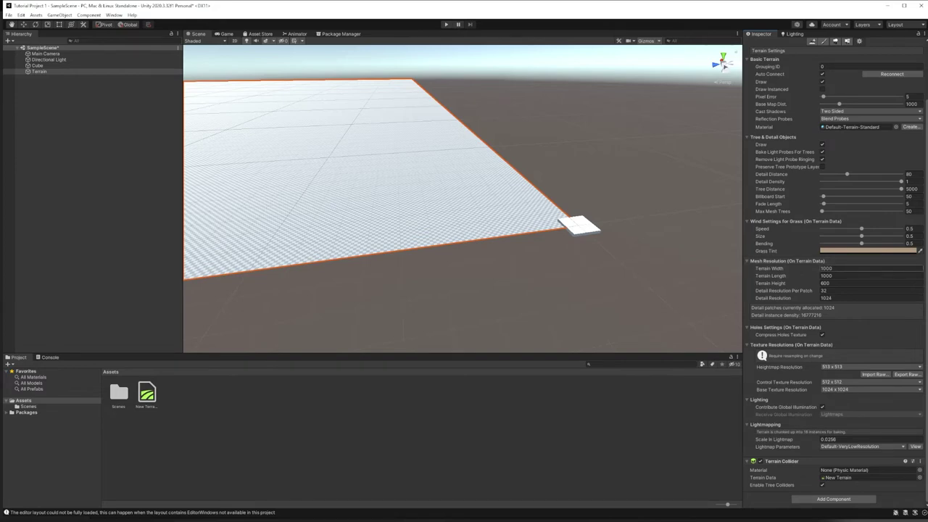
pyautogui.click(811, 270)
pyautogui.write('1')
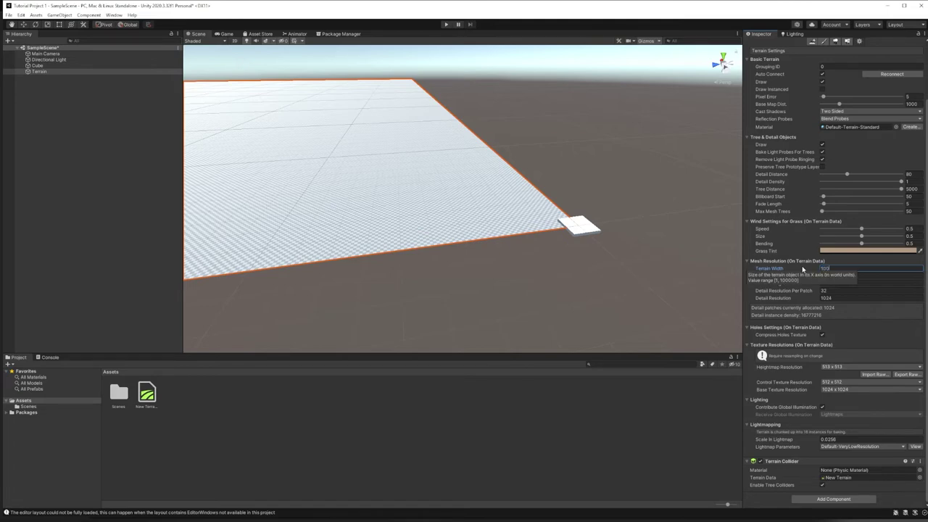
pyautogui.press('Tab')
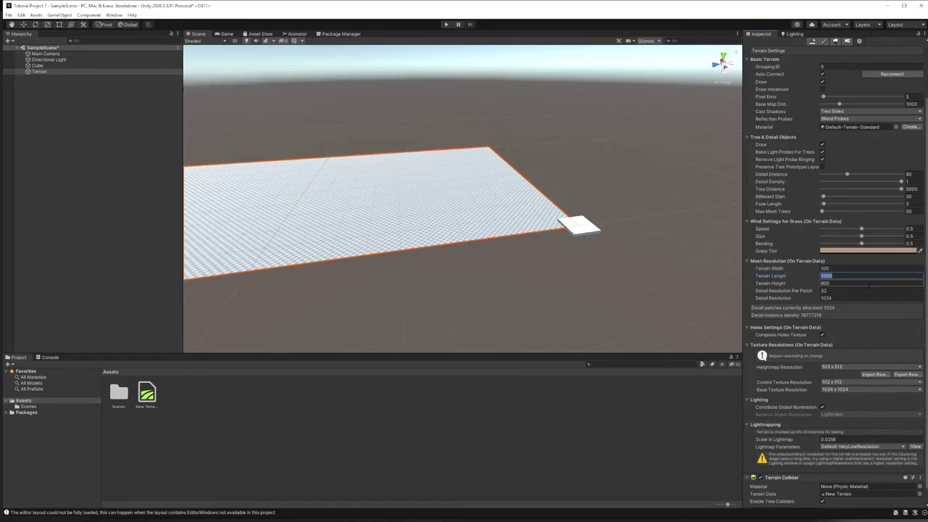
pyautogui.write('1')
pyautogui.press('Return')
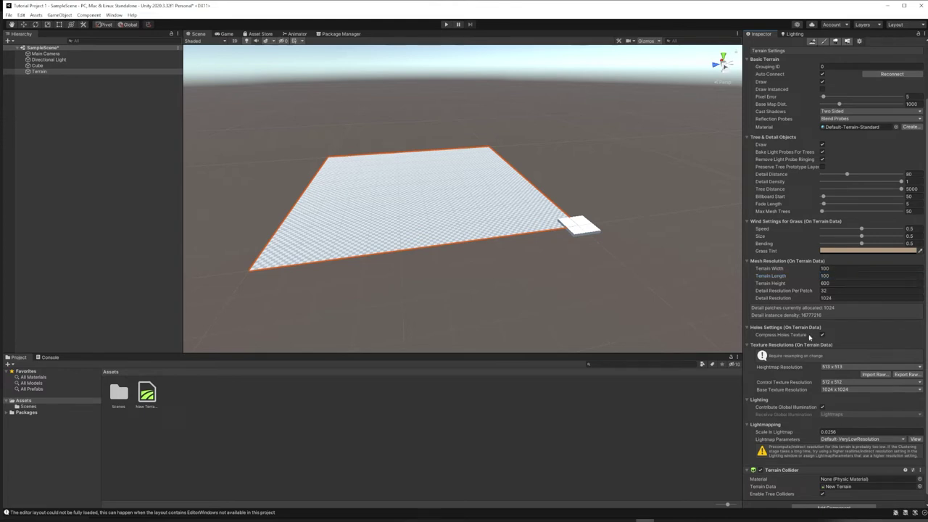
# Position the terrain at -50 along X and -50 along Z so the flattened cube sits at its centre
pyautogui.scroll(3, 810, 338)
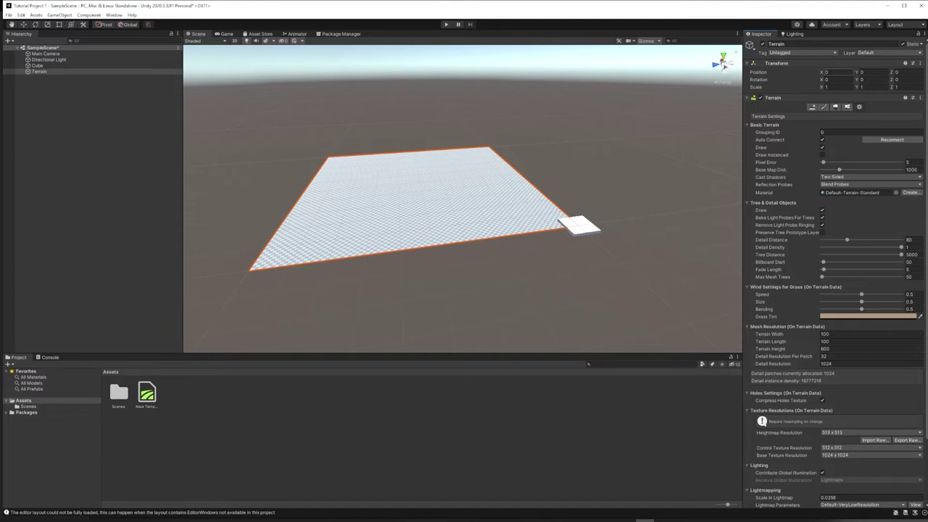
pyautogui.click(826, 73)
pyautogui.write('-50')
pyautogui.press('Tab')
pyautogui.press('Tab')
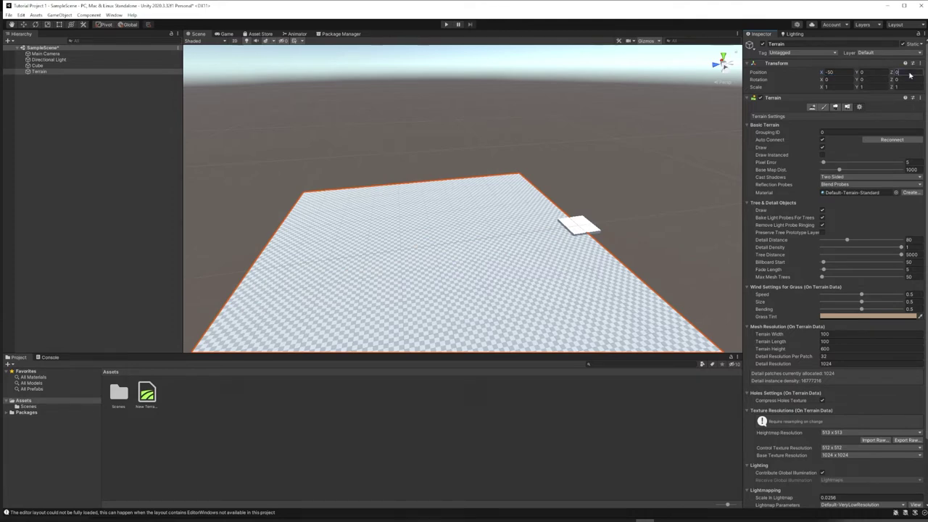
pyautogui.write('-50')
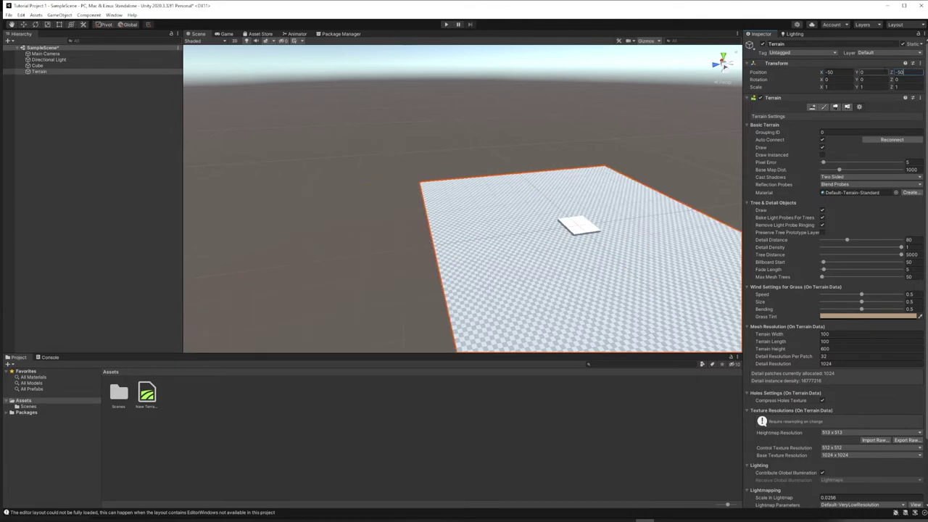
pyautogui.press('Return')
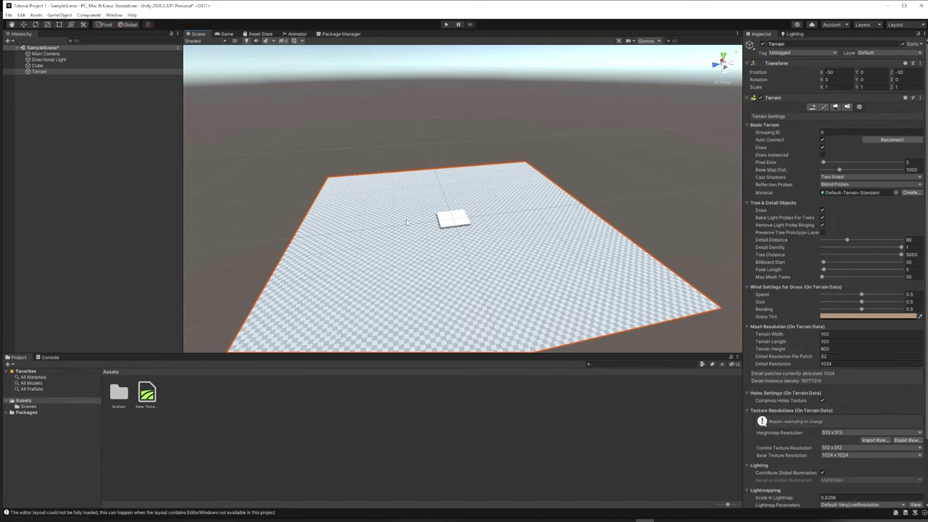
# Start painting the terrain in Raise or Lower Terrain mode with the soft round brush, and set the brush size to 24
pyautogui.click(825, 107)
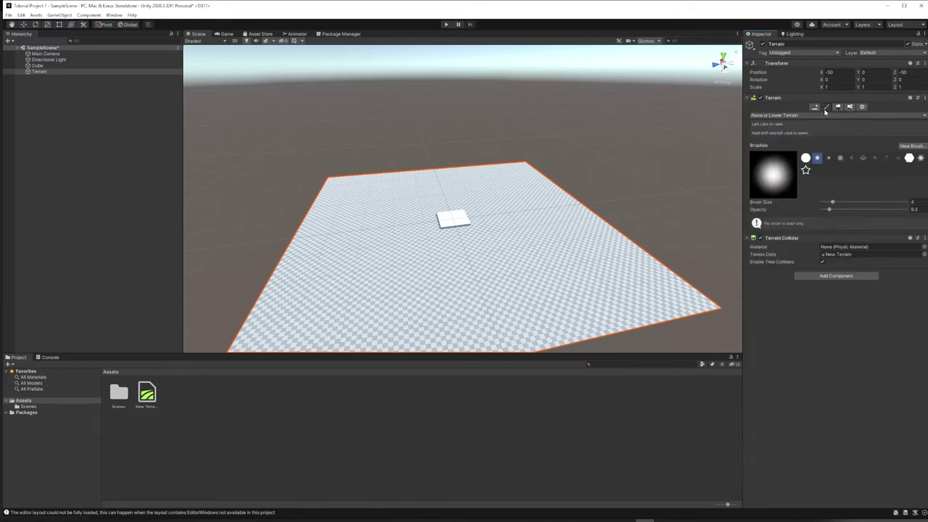
pyautogui.click(828, 158)
pyautogui.click(840, 158)
pyautogui.click(826, 159)
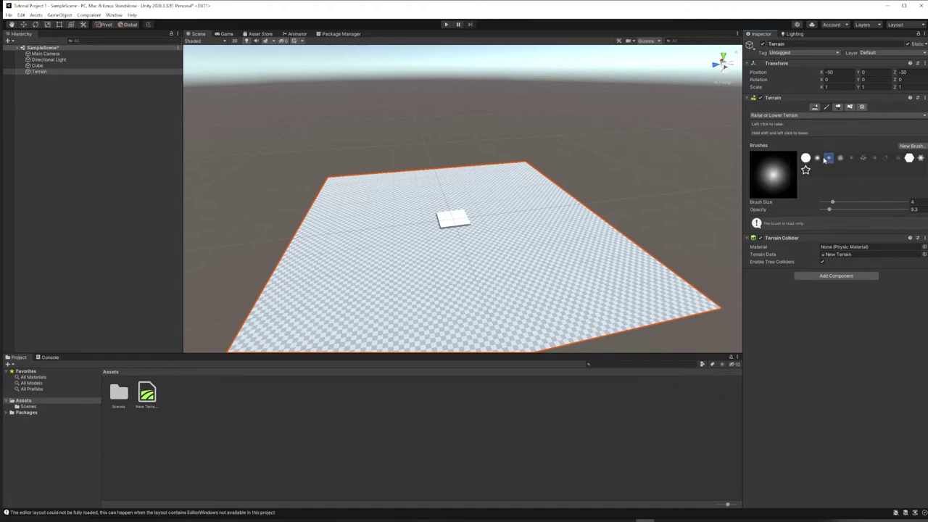
pyautogui.click(817, 158)
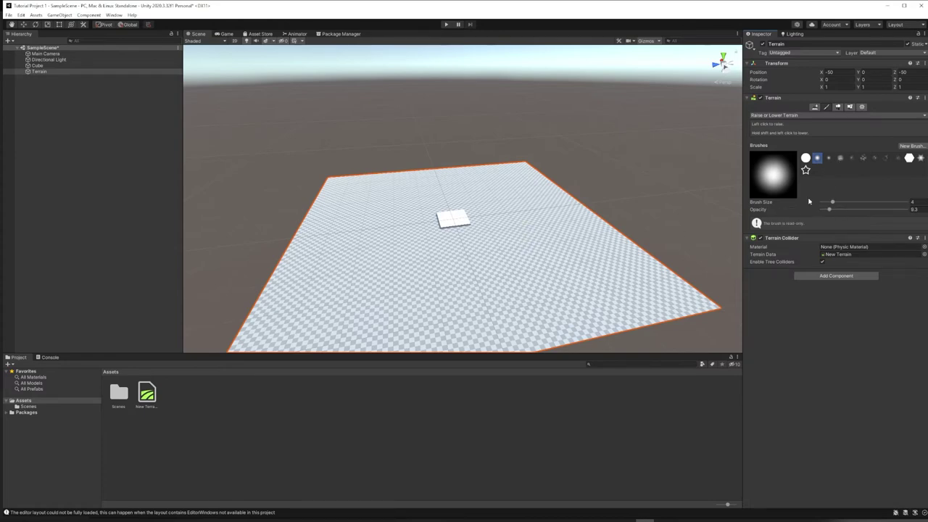
pyautogui.moveTo(833, 202); pyautogui.dragTo(883, 202)
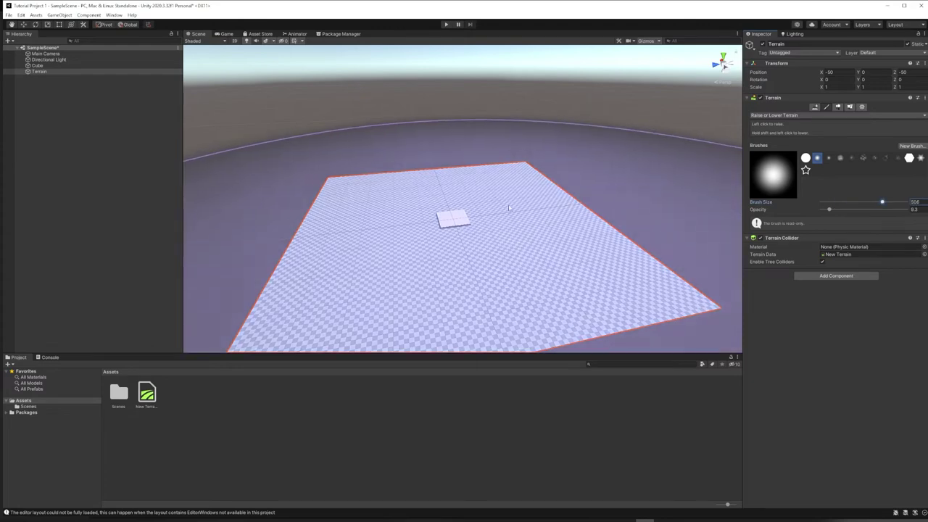
pyautogui.moveTo(882, 208); pyautogui.dragTo(845, 203)
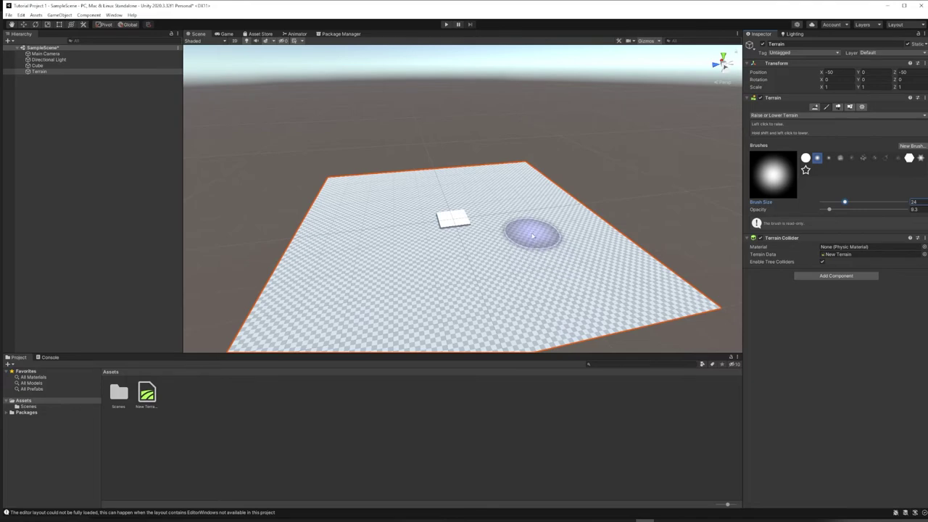
# Try raising test hills beside the cube at increasing brush opacities, including 50.1, and undo each stroke
pyautogui.moveTo(518, 246)
pyautogui.mouseDown()
pyautogui.moveTo(499, 242)
pyautogui.moveTo(548, 217)
pyautogui.mouseUp()
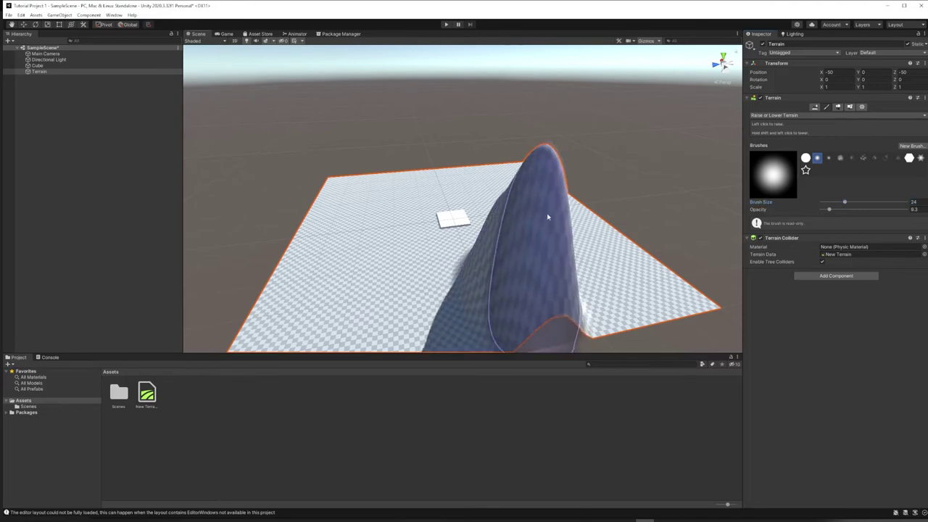
pyautogui.hotkey('ctrl', 'z')
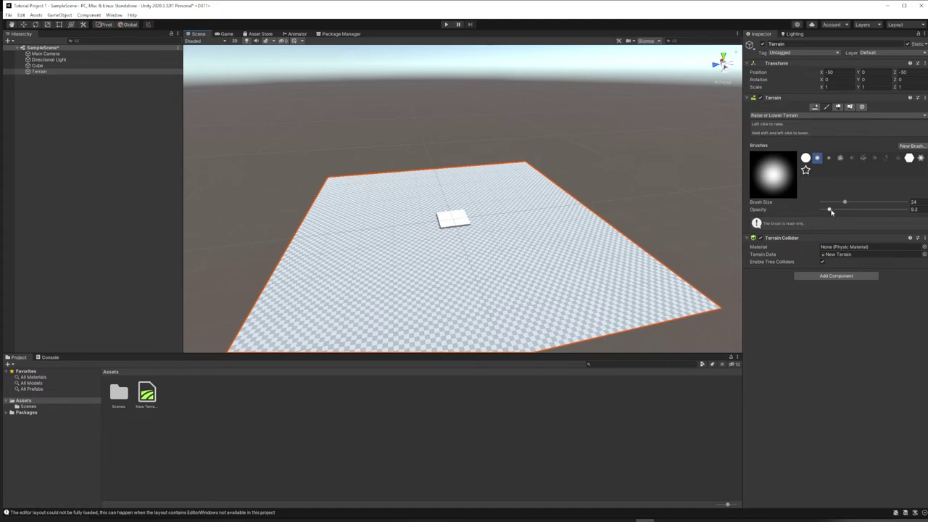
pyautogui.moveTo(831, 211); pyautogui.dragTo(864, 211)
pyautogui.click(543, 216)
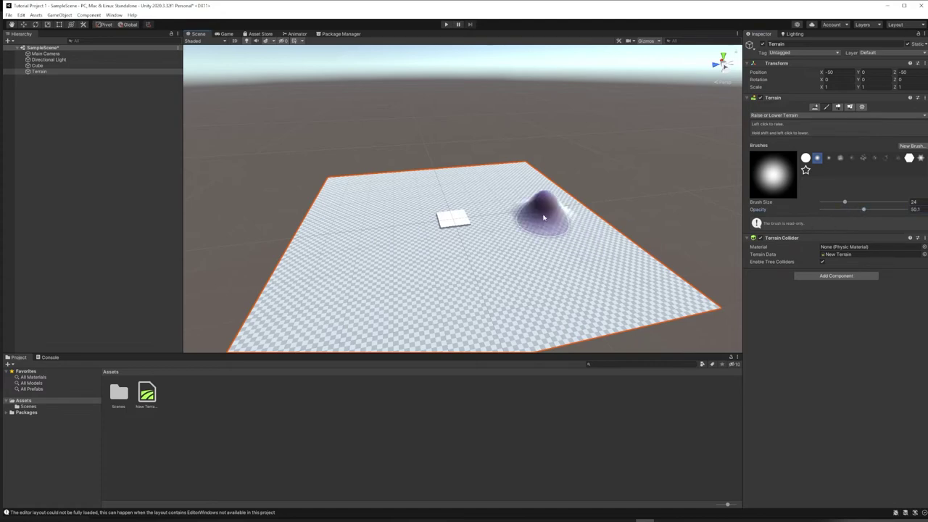
pyautogui.hotkey('ctrl', 'z')
pyautogui.moveTo(864, 210); pyautogui.dragTo(904, 214)
pyautogui.moveTo(559, 212); pyautogui.dragTo(543, 205)
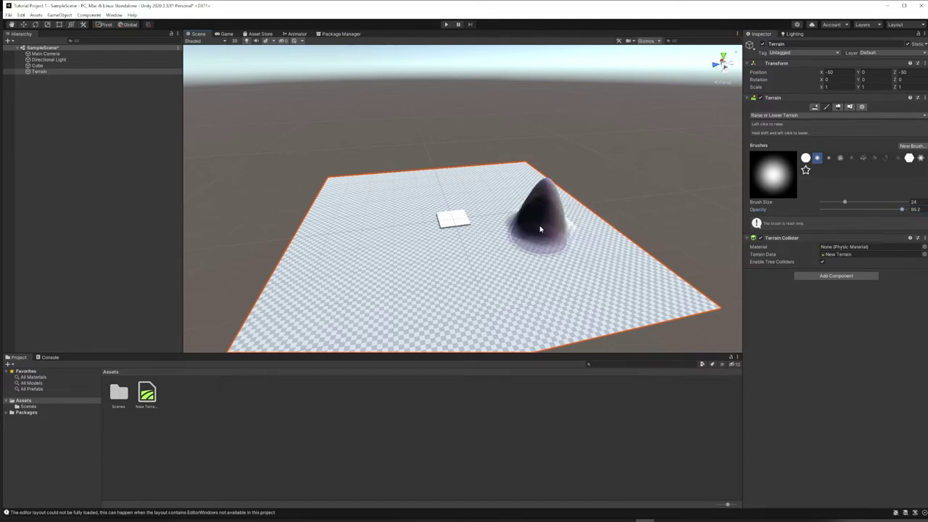
pyautogui.hotkey('ctrl', 'z')
# Set the brush opacity to 4 and raise several hills around the cube, including one tall peak
pyautogui.moveTo(902, 210); pyautogui.dragTo(824, 210)
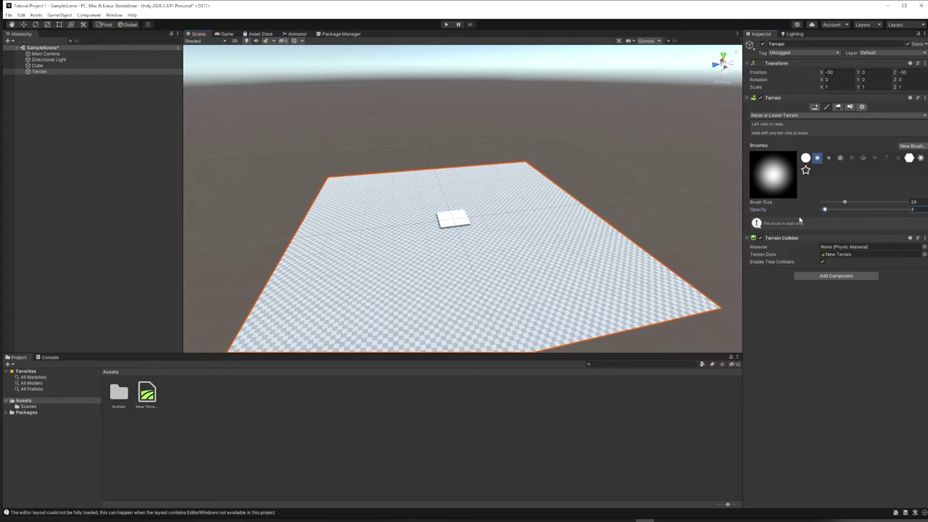
pyautogui.moveTo(549, 219)
pyautogui.mouseDown()
pyautogui.moveTo(485, 178)
pyautogui.moveTo(445, 168)
pyautogui.mouseUp()
pyautogui.moveTo(382, 213)
pyautogui.mouseDown()
pyautogui.moveTo(429, 263)
pyautogui.moveTo(576, 308)
pyautogui.moveTo(594, 274)
pyautogui.moveTo(491, 254)
pyautogui.moveTo(383, 251)
pyautogui.moveTo(385, 212)
pyautogui.mouseUp()
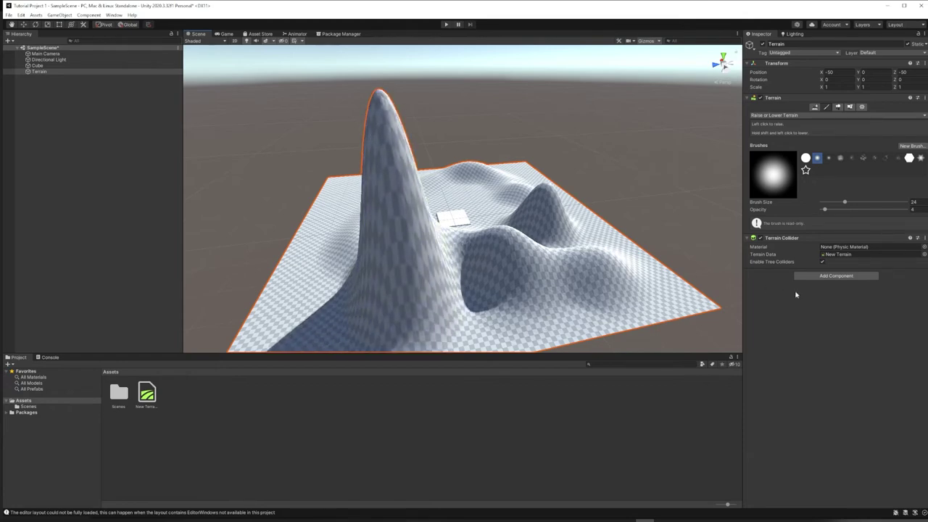
# Lower the raised ground around the cube and flatten the ridge on the side opposite the small hills
pyautogui.moveTo(625, 215)
pyautogui.keyDown('alt'); pyautogui.mouseDown()
pyautogui.moveTo(611, 254)
pyautogui.moveTo(574, 214)
pyautogui.moveTo(652, 203)
pyautogui.moveTo(497, 213)
pyautogui.moveTo(606, 207)
pyautogui.mouseUp(); pyautogui.keyUp('alt')
pyautogui.moveTo(606, 206); pyautogui.dragTo(604, 205, button='middle')
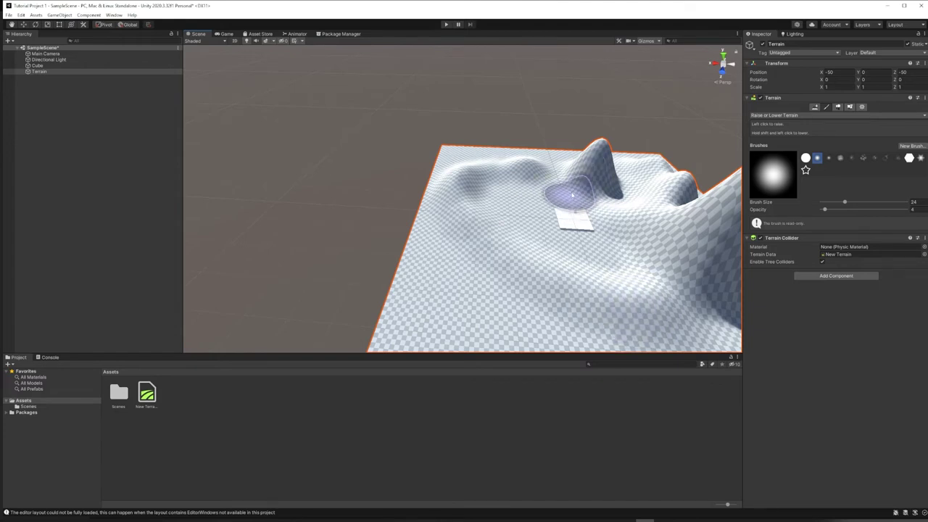
pyautogui.moveTo(618, 205); pyautogui.dragTo(607, 213, button='middle')
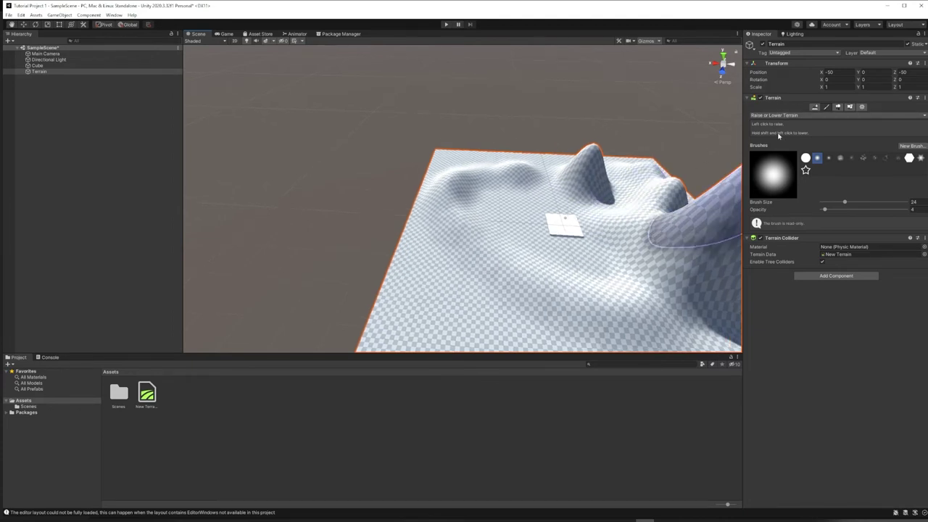
pyautogui.moveTo(674, 221)
pyautogui.mouseDown()
pyautogui.moveTo(550, 219)
pyautogui.moveTo(493, 235)
pyautogui.moveTo(532, 262)
pyautogui.moveTo(461, 264)
pyautogui.mouseUp()
pyautogui.moveTo(461, 264); pyautogui.dragTo(469, 216, button='middle')
pyautogui.moveTo(468, 216)
pyautogui.keyDown('alt'); pyautogui.mouseDown()
pyautogui.moveTo(394, 182)
pyautogui.moveTo(430, 201)
pyautogui.mouseUp(); pyautogui.keyUp('alt')
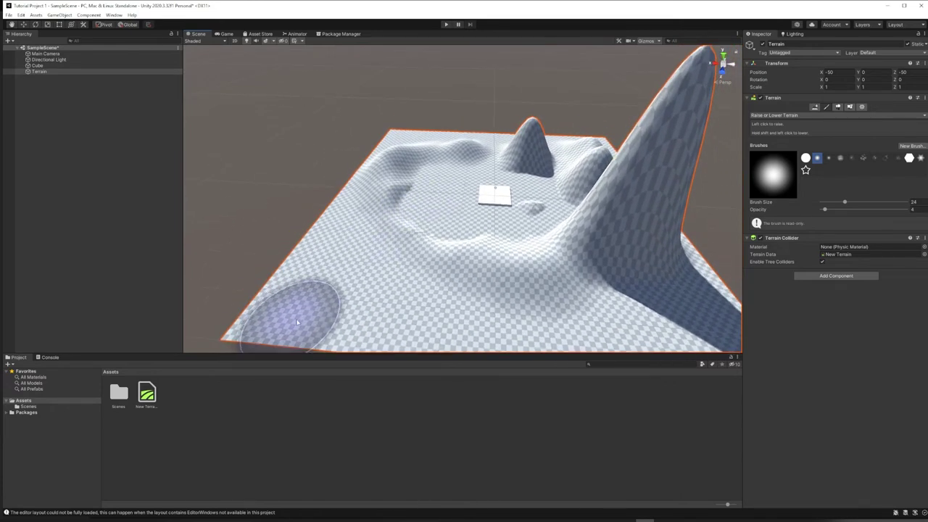
pyautogui.moveTo(425, 238)
pyautogui.mouseDown()
pyautogui.moveTo(476, 280)
pyautogui.moveTo(476, 238)
pyautogui.mouseUp()
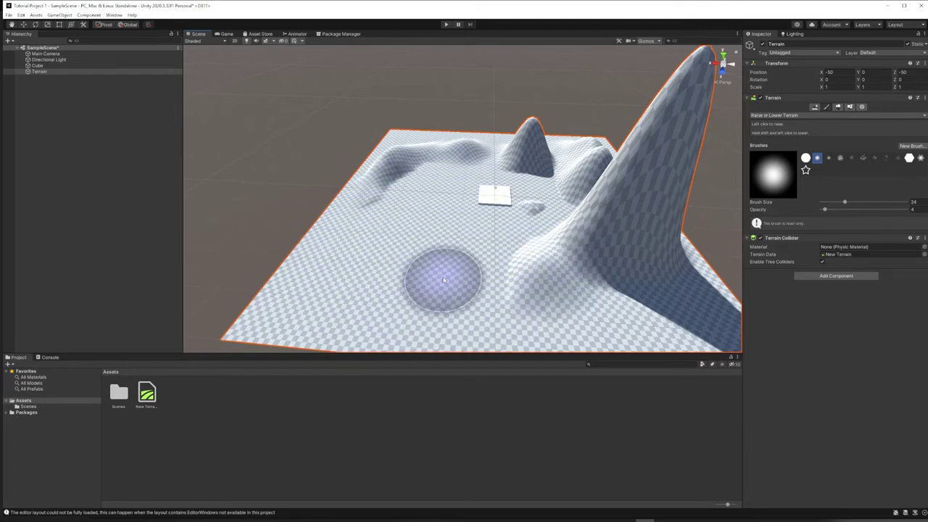
pyautogui.moveTo(449, 273)
pyautogui.mouseDown(button='middle')
pyautogui.moveTo(485, 48)
pyautogui.moveTo(470, 246)
pyautogui.mouseUp(button='middle')
pyautogui.moveTo(464, 250); pyautogui.dragTo(480, 219, button='right')
pyautogui.moveTo(485, 220); pyautogui.dragTo(495, 221, button='middle')
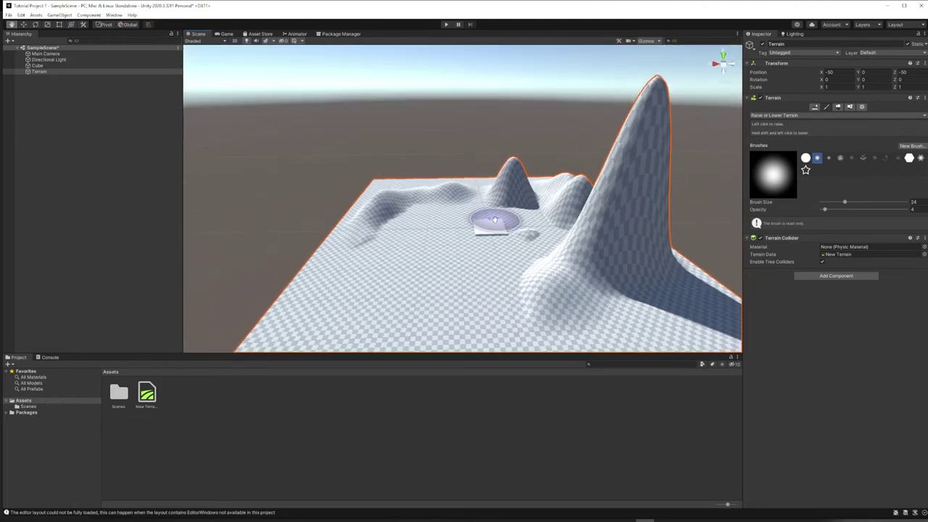
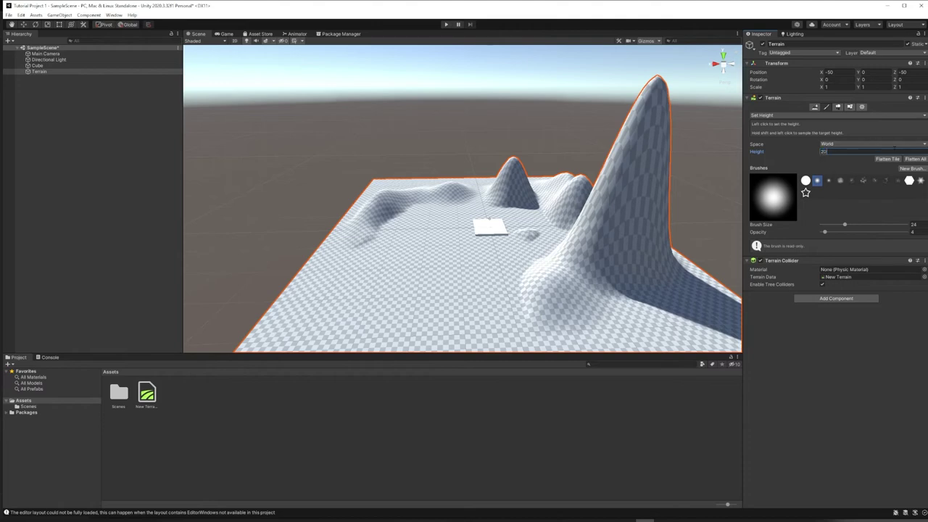
# Flatten the whole terrain to height 20 and set its Y position to -20
pyautogui.click(915, 160)
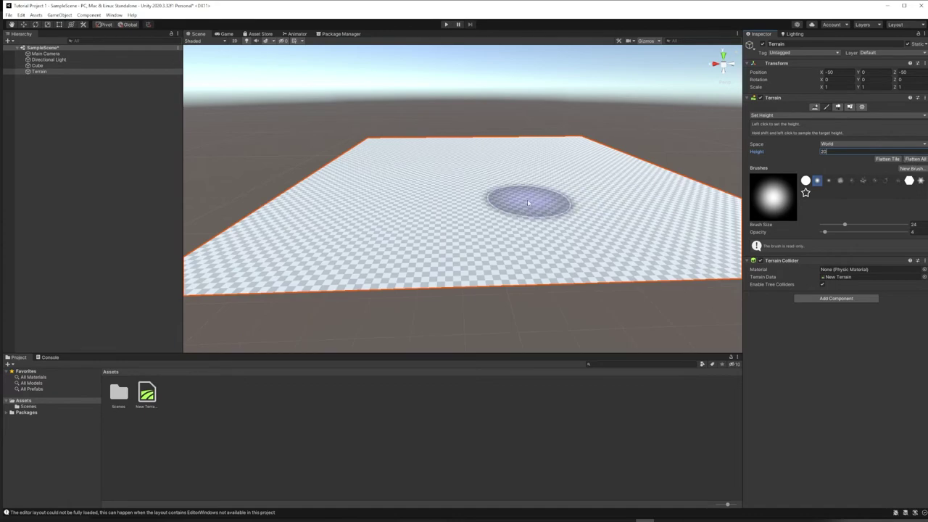
pyautogui.moveTo(563, 230); pyautogui.dragTo(550, 209, button='middle')
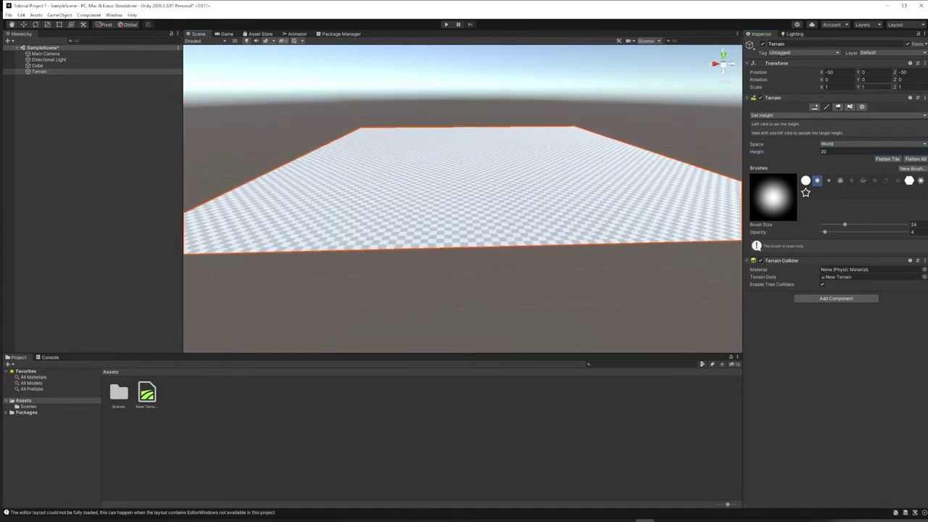
pyautogui.click(874, 72)
pyautogui.moveTo(875, 72); pyautogui.dragTo(858, 73)
pyautogui.write('-20')
pyautogui.moveTo(435, 273); pyautogui.dragTo(454, 227, button='middle')
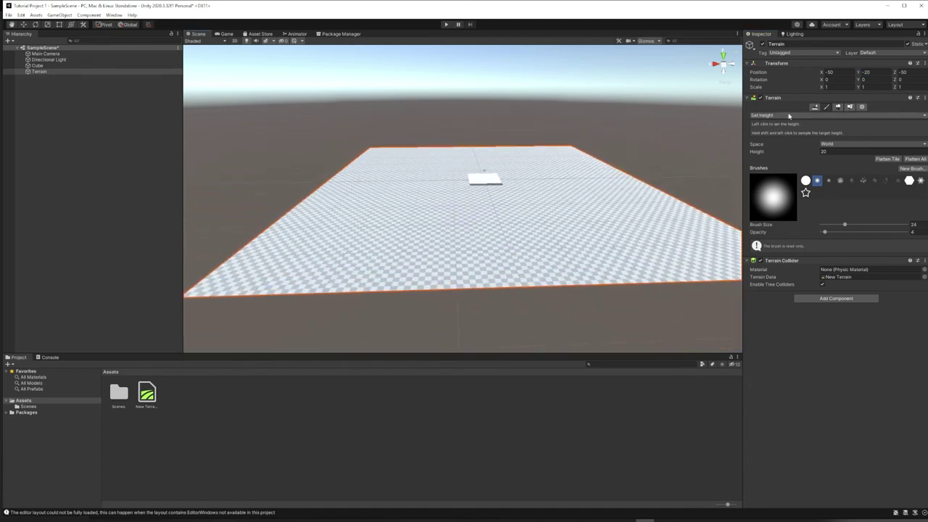
# In Raise or Lower Terrain mode, raise a hill at one side of the terrain and dig a pit next to the cube
pyautogui.click(789, 116)
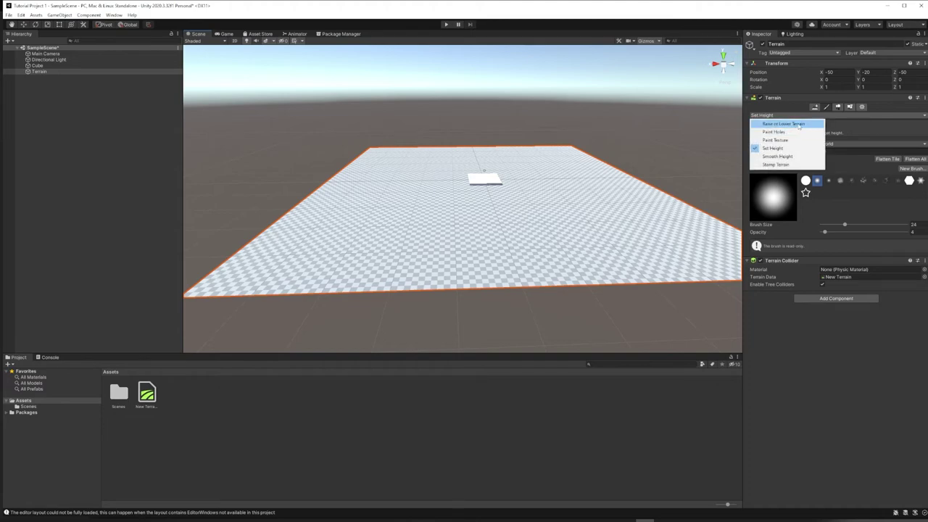
pyautogui.click(783, 121)
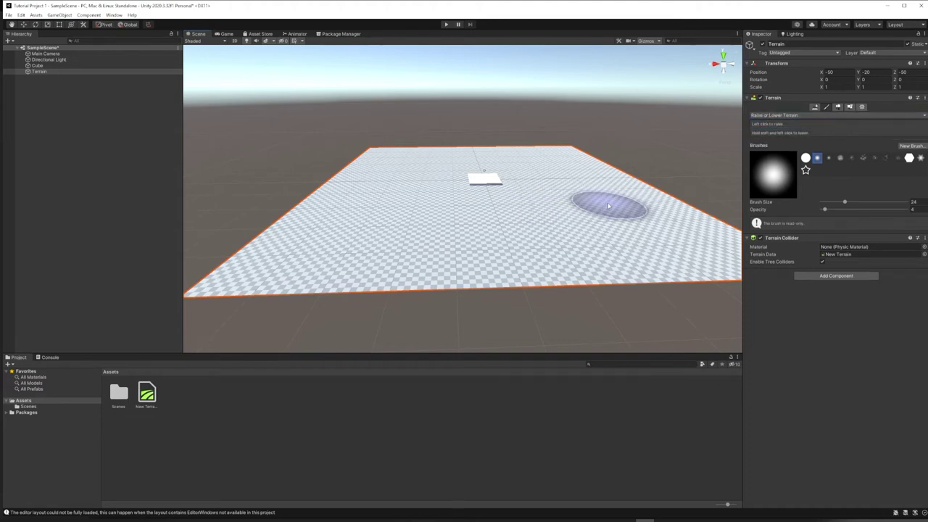
pyautogui.moveTo(607, 204); pyautogui.dragTo(612, 194)
pyautogui.keyDown('shift'); pyautogui.moveTo(465, 210); pyautogui.dragTo(465, 209); pyautogui.keyUp('shift')
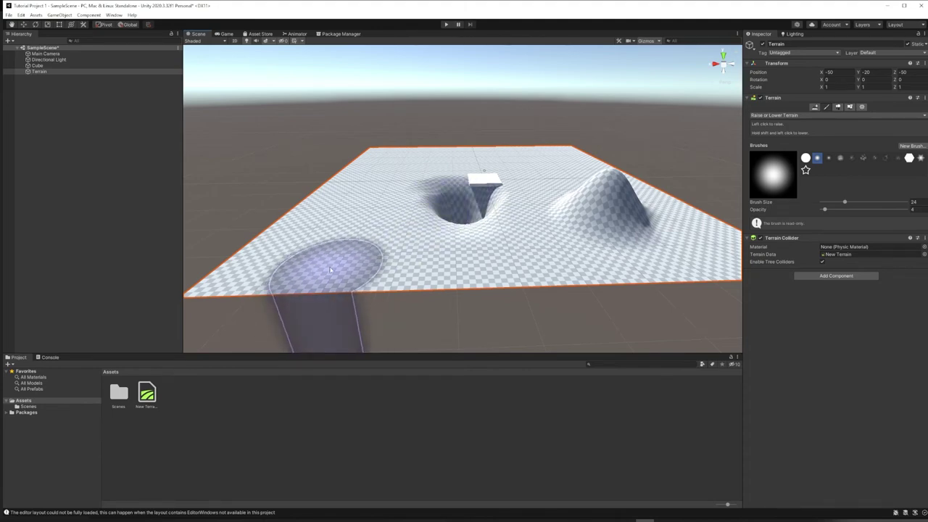
pyautogui.moveTo(330, 270); pyautogui.dragTo(452, 61, button='middle')
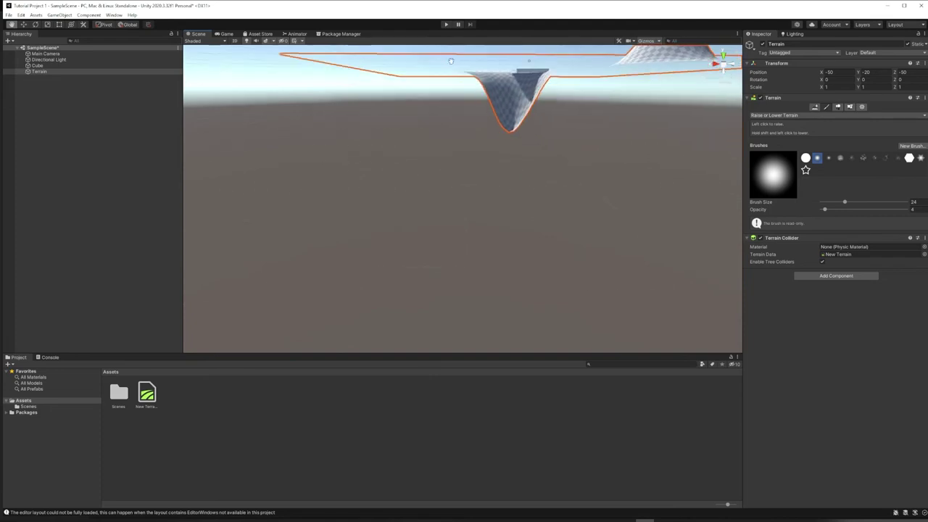
pyautogui.moveTo(502, 101); pyautogui.dragTo(482, 285, button='middle')
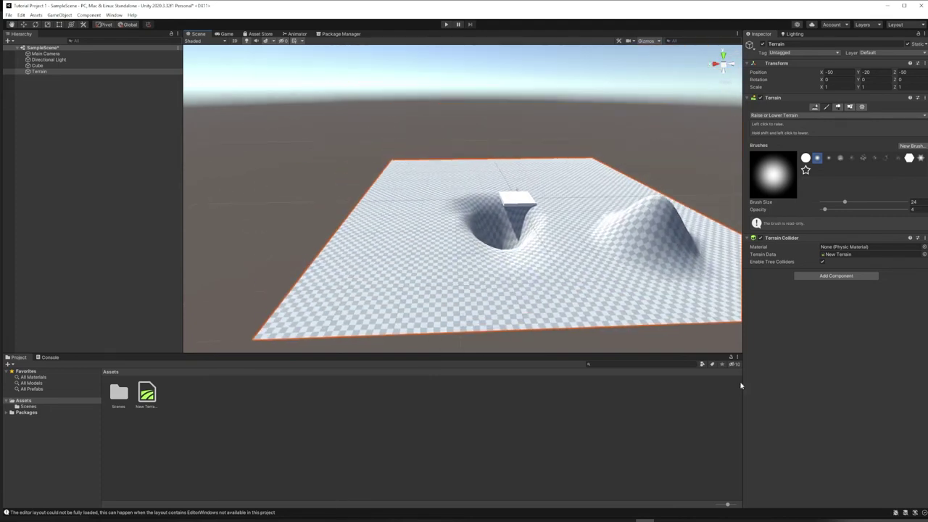
# Raise rolling hills all around the cube and roughen the ones behind and beside it with the cloudy noise brush
pyautogui.moveTo(576, 271)
pyautogui.mouseDown()
pyautogui.moveTo(559, 224)
pyautogui.moveTo(424, 171)
pyautogui.moveTo(414, 253)
pyautogui.moveTo(410, 173)
pyautogui.mouseUp()
pyautogui.click(39, 71)
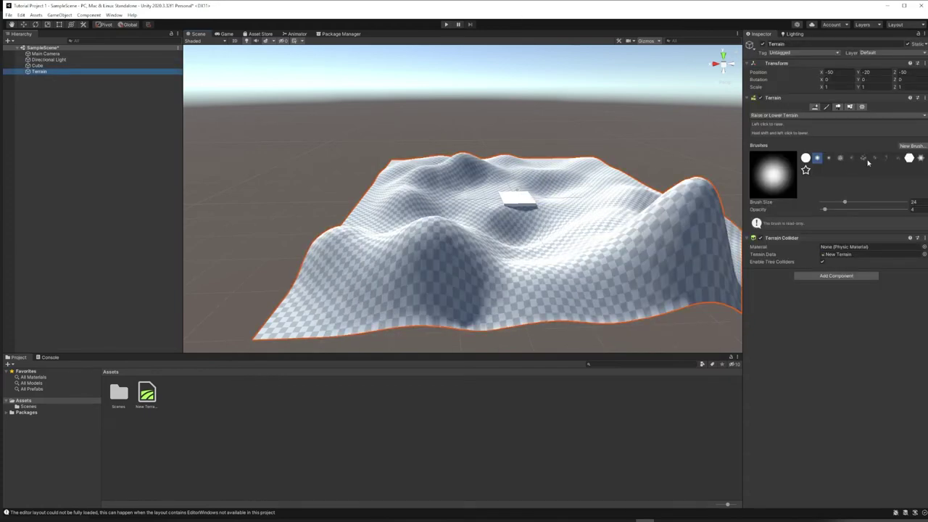
pyautogui.click(863, 157)
pyautogui.moveTo(589, 185)
pyautogui.mouseDown()
pyautogui.moveTo(599, 199)
pyautogui.moveTo(578, 180)
pyautogui.moveTo(449, 179)
pyautogui.mouseUp()
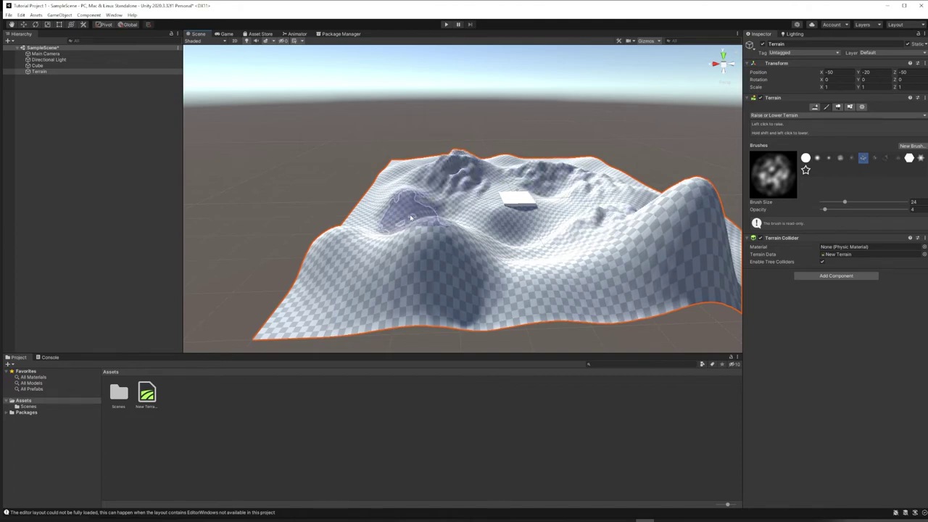
# Choose the star outline brush and raise a star-shaped ridge beside the cube
pyautogui.click(910, 159)
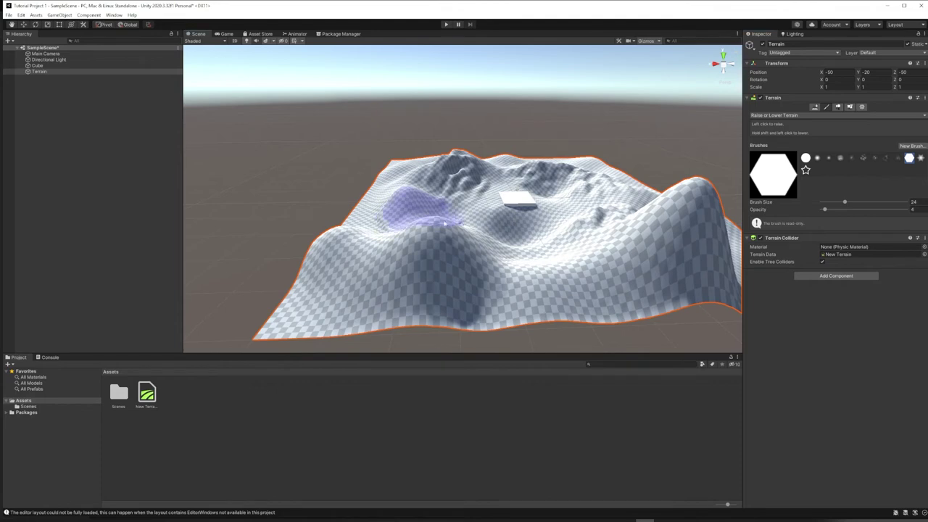
pyautogui.click(806, 170)
pyautogui.moveTo(523, 190); pyautogui.dragTo(558, 273, button='middle')
pyautogui.keyDown('alt'); pyautogui.moveTo(435, 262); pyautogui.dragTo(549, 300); pyautogui.keyUp('alt')
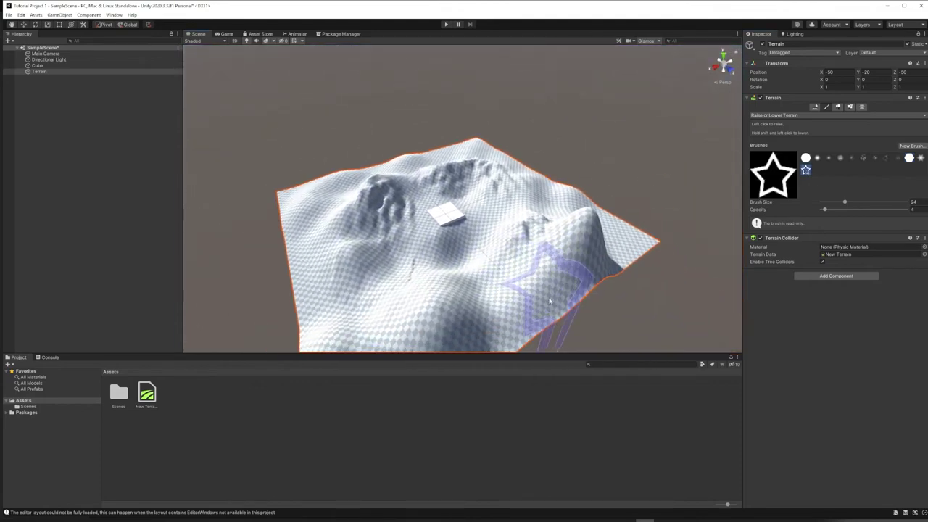
pyautogui.click(415, 250)
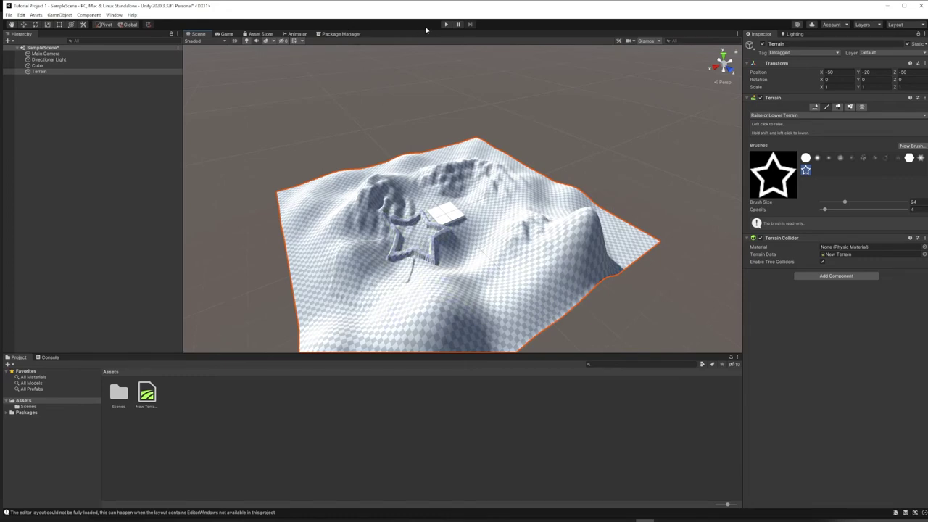
# Check the sculpted terrain in the game view and examine the star-shaped ridge up close in the scene
pyautogui.click(225, 34)
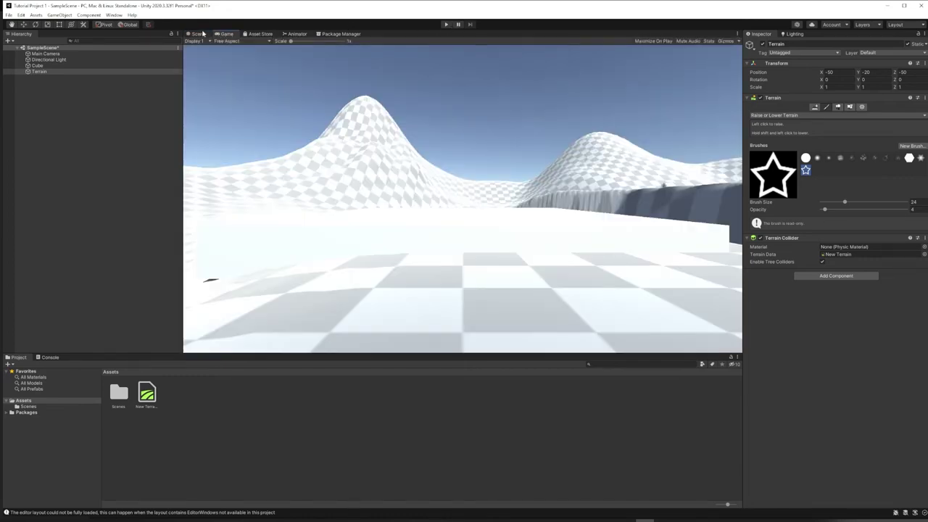
pyautogui.click(198, 34)
pyautogui.scroll(10, 428, 231)
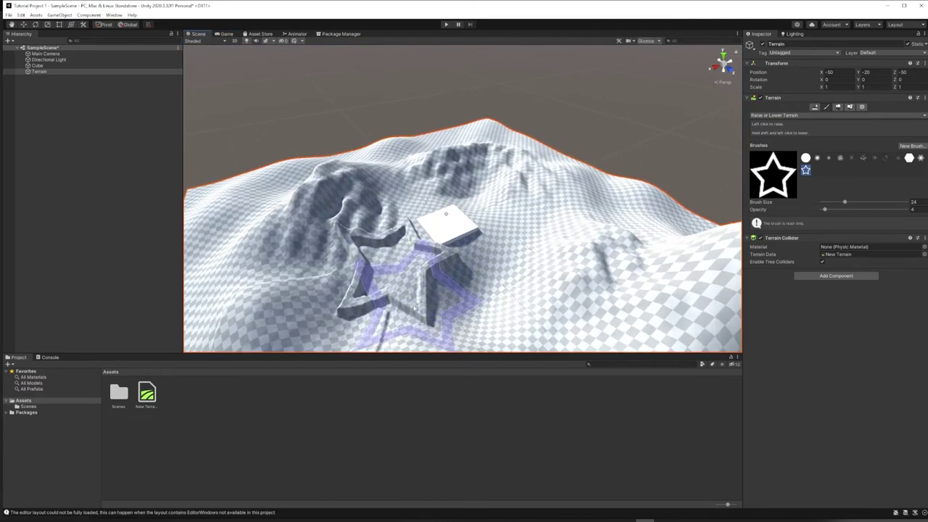
pyautogui.scroll(1, 414, 308)
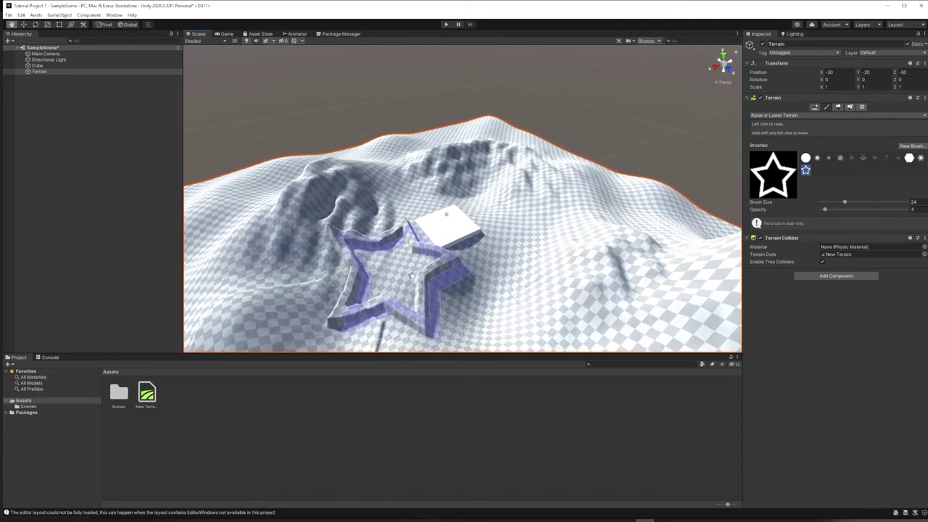
pyautogui.moveTo(409, 288); pyautogui.dragTo(445, 271, button='middle')
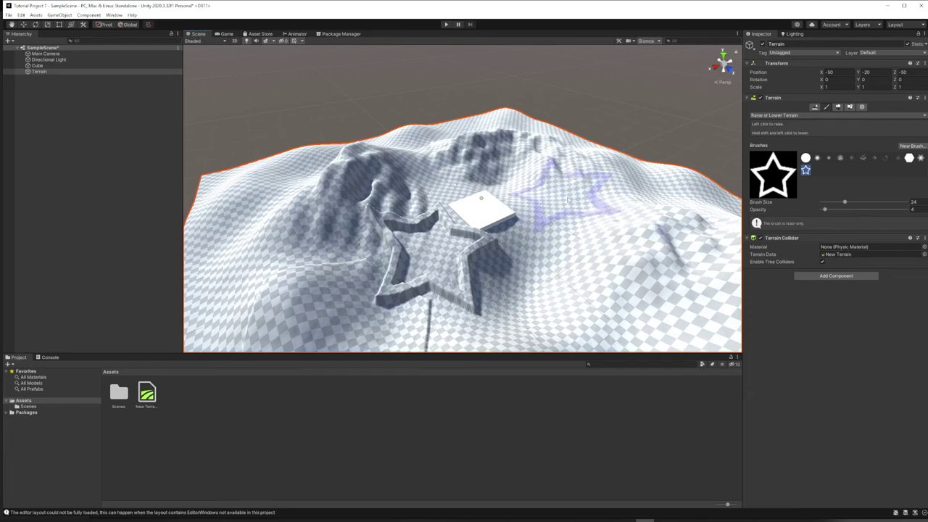
pyautogui.moveTo(568, 251)
pyautogui.mouseDown(button='middle')
pyautogui.moveTo(269, 207)
pyautogui.moveTo(484, 242)
pyautogui.mouseUp(button='middle')
pyautogui.scroll(-3, 547, 230)
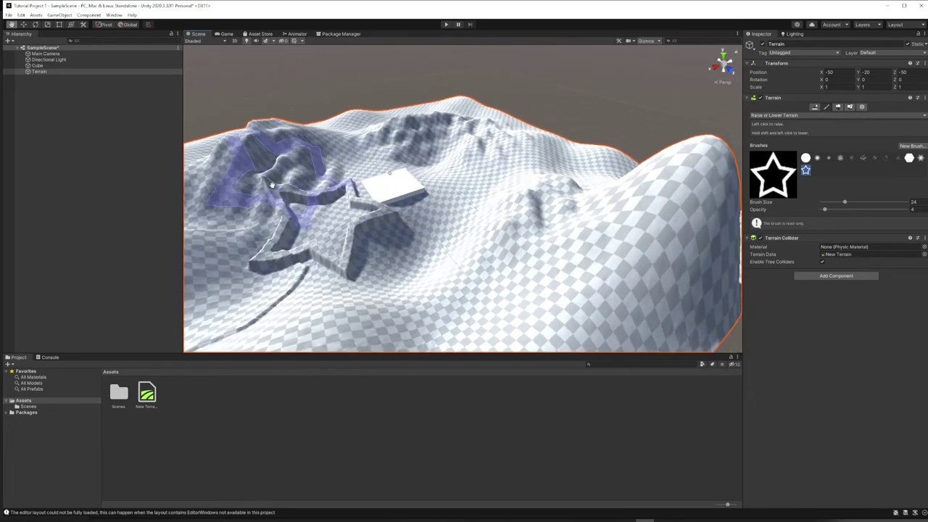
pyautogui.scroll(-3, 547, 226)
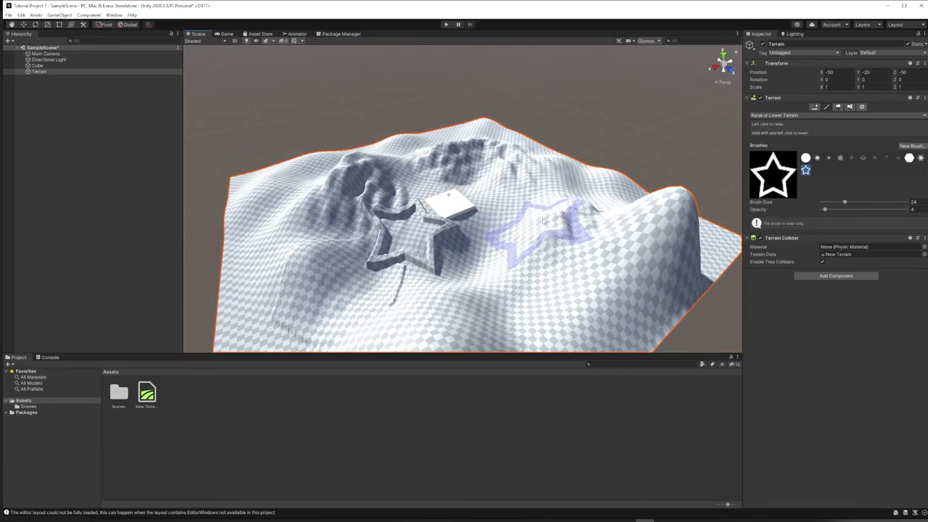
# Raise jagged mountains along the terrain's far edge with the star brush
pyautogui.moveTo(479, 145)
pyautogui.mouseDown()
pyautogui.moveTo(374, 149)
pyautogui.moveTo(297, 199)
pyautogui.moveTo(304, 216)
pyautogui.mouseUp()
pyautogui.moveTo(335, 283)
pyautogui.mouseDown(button='middle')
pyautogui.moveTo(554, 246)
pyautogui.moveTo(525, 245)
pyautogui.mouseUp(button='middle')
pyautogui.keyDown('alt'); pyautogui.moveTo(526, 245); pyautogui.dragTo(478, 251); pyautogui.keyUp('alt')
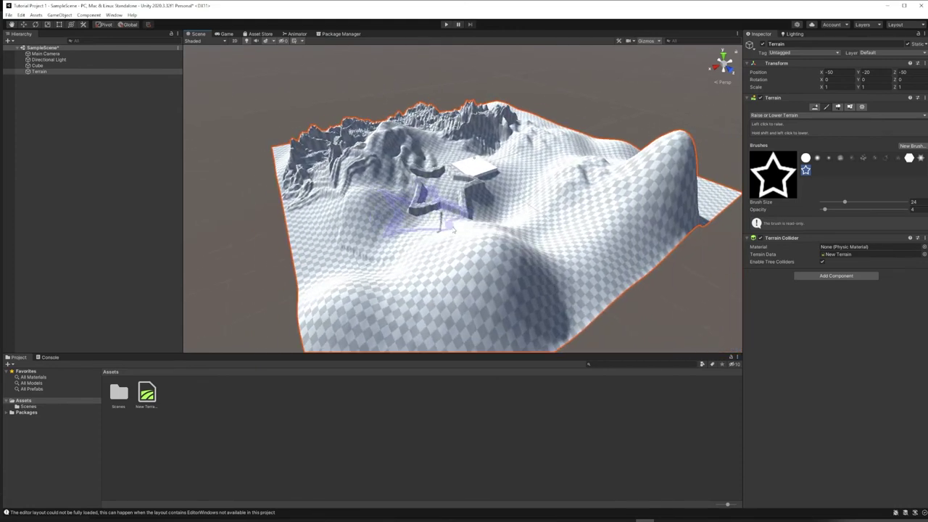
# Use Smooth Height with the soft round brush at an opacity of about 43 to soften the jagged mountains
pyautogui.click(801, 116)
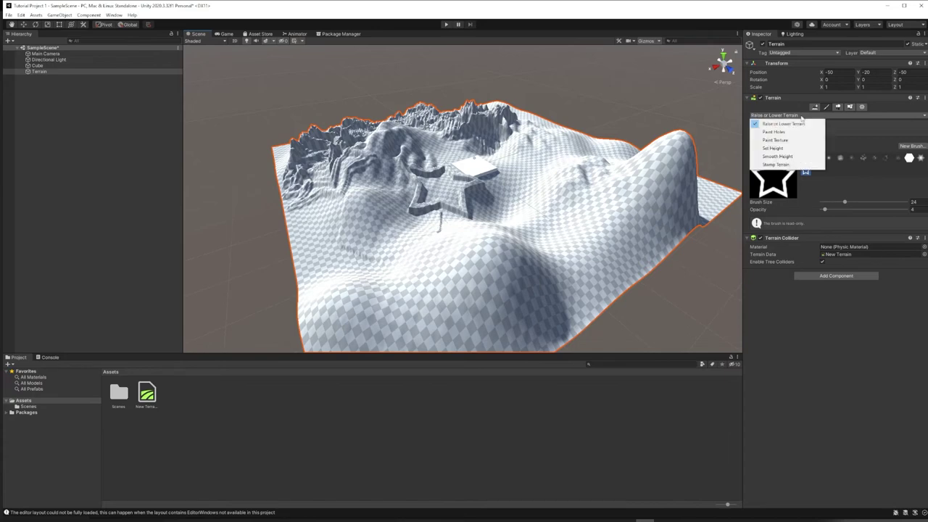
pyautogui.click(791, 156)
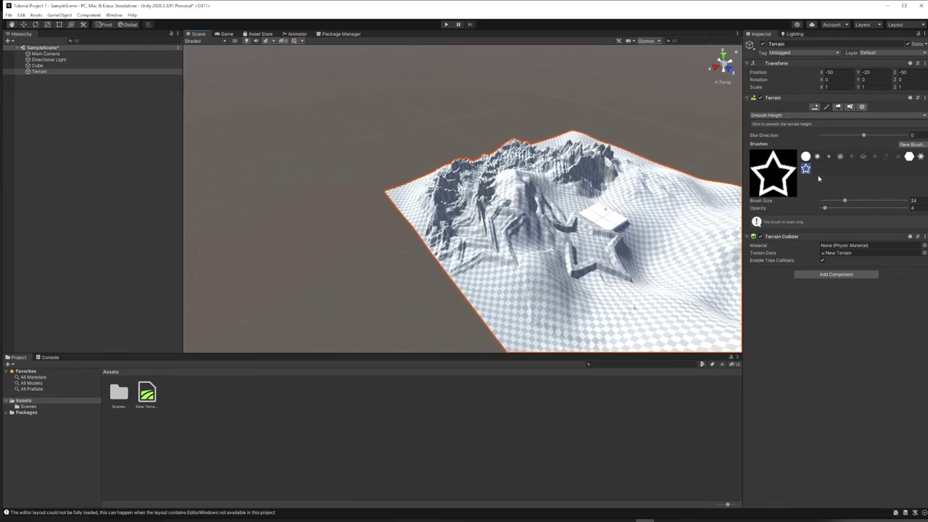
pyautogui.click(818, 157)
pyautogui.moveTo(485, 165); pyautogui.dragTo(663, 230, button='middle')
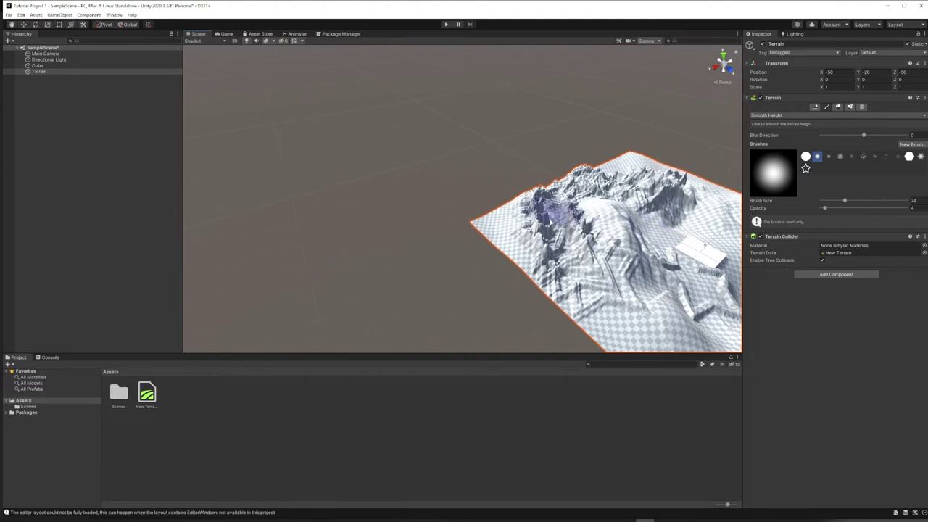
pyautogui.moveTo(549, 216)
pyautogui.mouseDown()
pyautogui.moveTo(541, 219)
pyautogui.moveTo(561, 234)
pyautogui.moveTo(543, 229)
pyautogui.moveTo(556, 193)
pyautogui.moveTo(657, 187)
pyautogui.moveTo(589, 186)
pyautogui.moveTo(795, 219)
pyautogui.moveTo(856, 209)
pyautogui.mouseUp()
pyautogui.moveTo(621, 187); pyautogui.dragTo(557, 233)
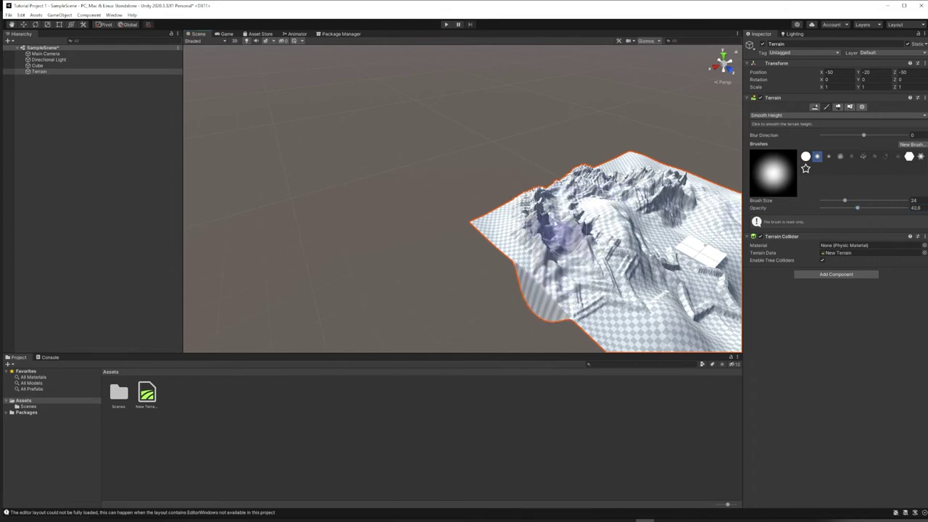
# Smooth the star-shaped ridge beside the cube and the rough slopes around it
pyautogui.moveTo(653, 194)
pyautogui.mouseDown(button='middle')
pyautogui.moveTo(511, 190)
pyautogui.moveTo(254, 246)
pyautogui.mouseUp(button='middle')
pyautogui.moveTo(501, 211); pyautogui.dragTo(438, 110, button='middle')
pyautogui.moveTo(455, 264)
pyautogui.mouseDown()
pyautogui.moveTo(423, 288)
pyautogui.moveTo(461, 259)
pyautogui.moveTo(449, 252)
pyautogui.moveTo(493, 229)
pyautogui.mouseUp()
pyautogui.moveTo(493, 229); pyautogui.dragTo(483, 239, button='middle')
pyautogui.keyDown('alt'); pyautogui.moveTo(482, 240); pyautogui.dragTo(690, 186); pyautogui.keyUp('alt')
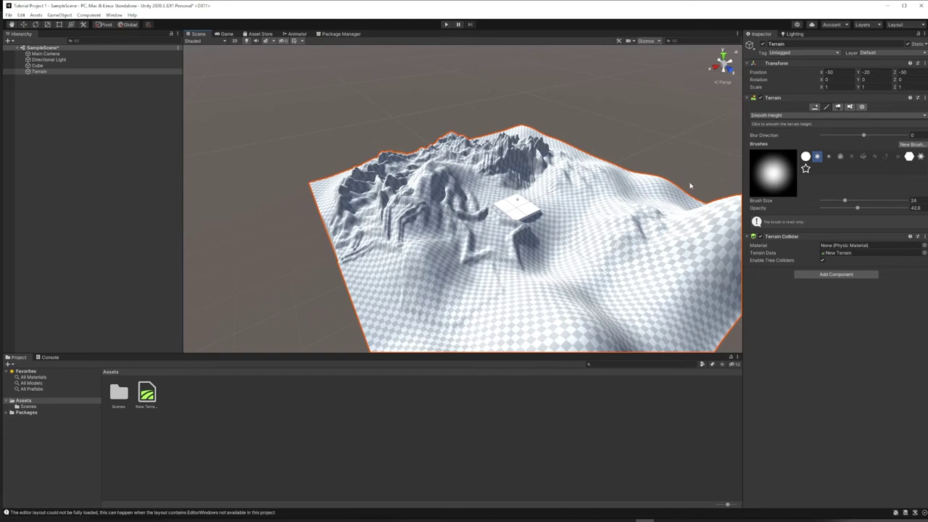
# Switch the terrain tool to Paint Texture and look through the textures available for a new terrain layer
pyautogui.click(802, 115)
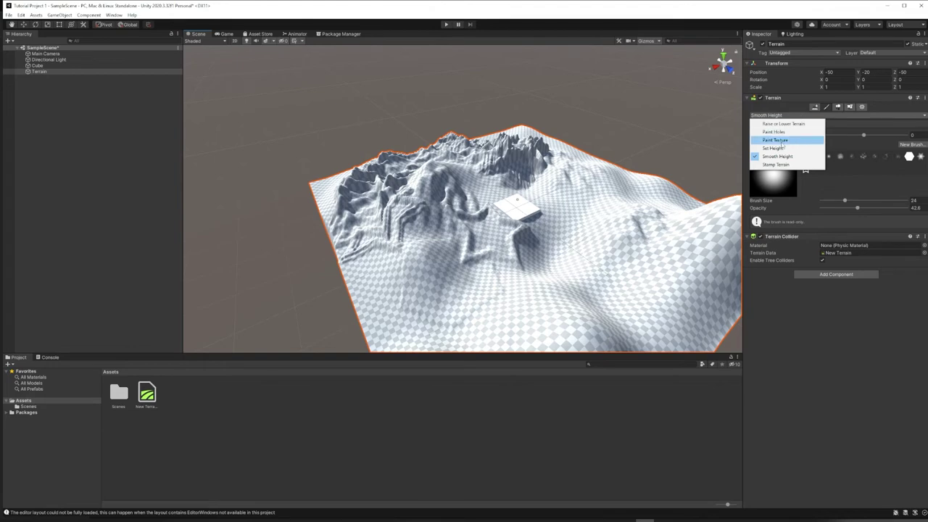
pyautogui.click(782, 141)
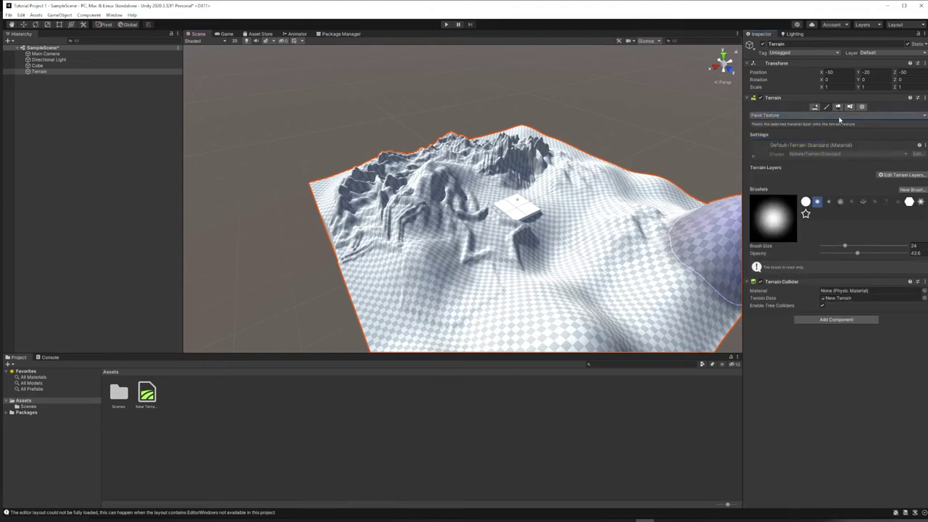
pyautogui.click(895, 175)
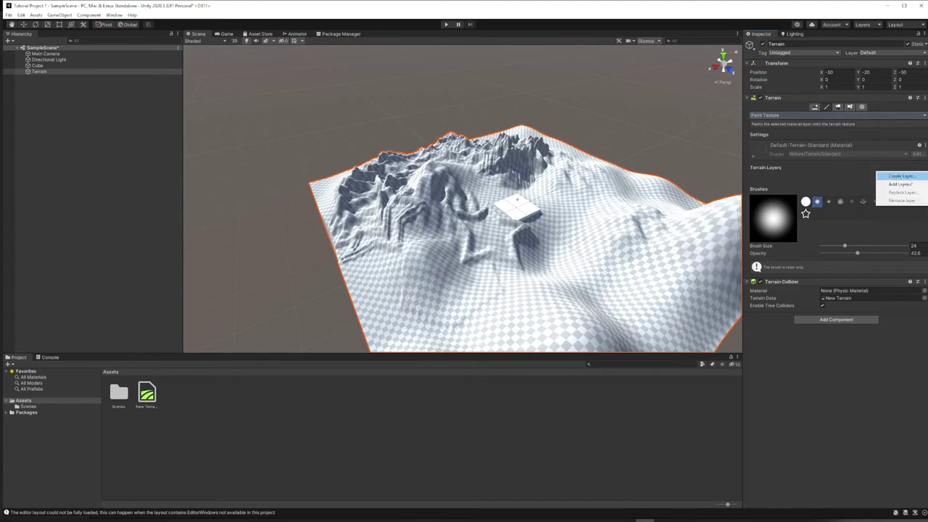
pyautogui.click(906, 184)
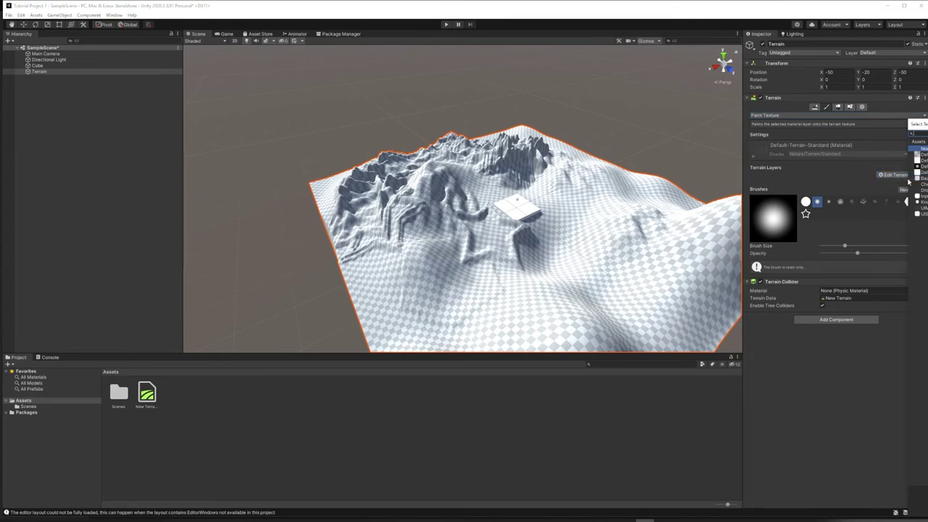
pyautogui.moveTo(927, 125); pyautogui.dragTo(673, 149)
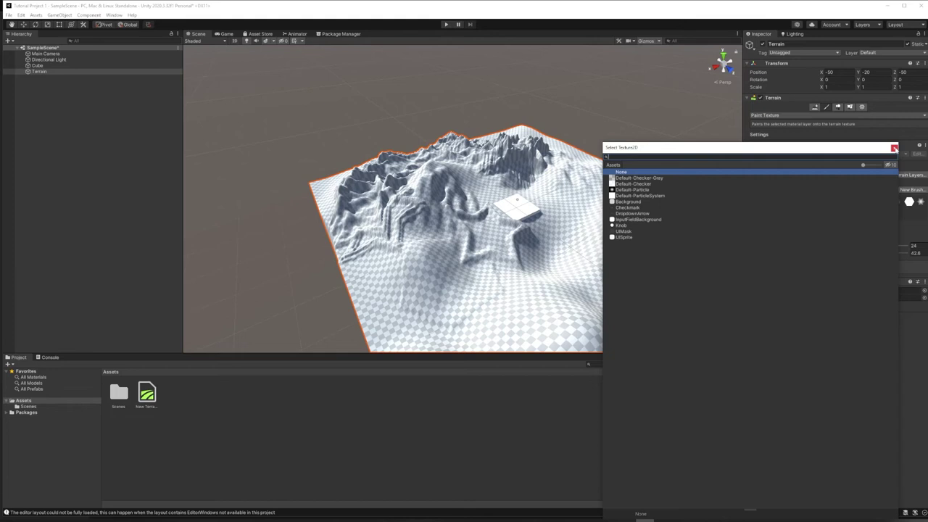
pyautogui.click(895, 148)
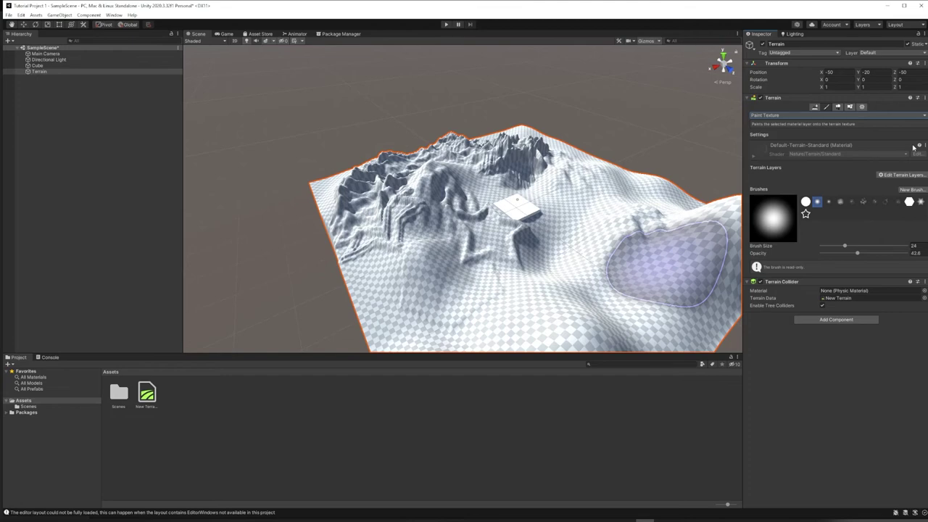
# Create a folder named Textures in the project's Assets folder
pyautogui.moveTo(927, 153); pyautogui.dragTo(686, 314)
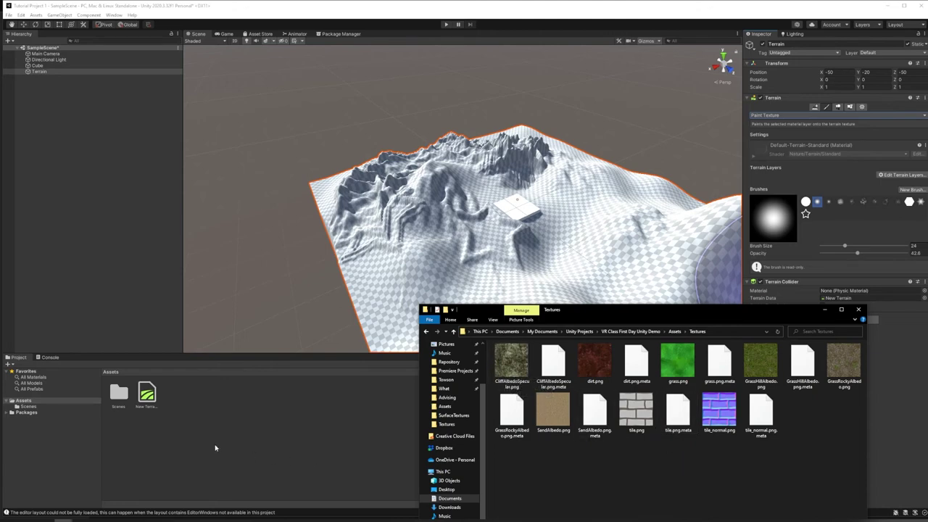
pyautogui.rightClick(196, 412)
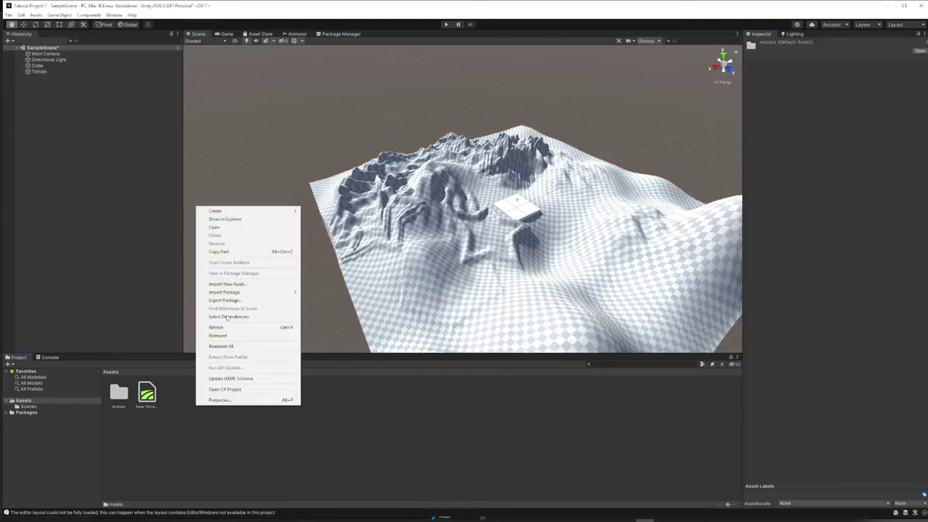
pyautogui.moveTo(261, 211)
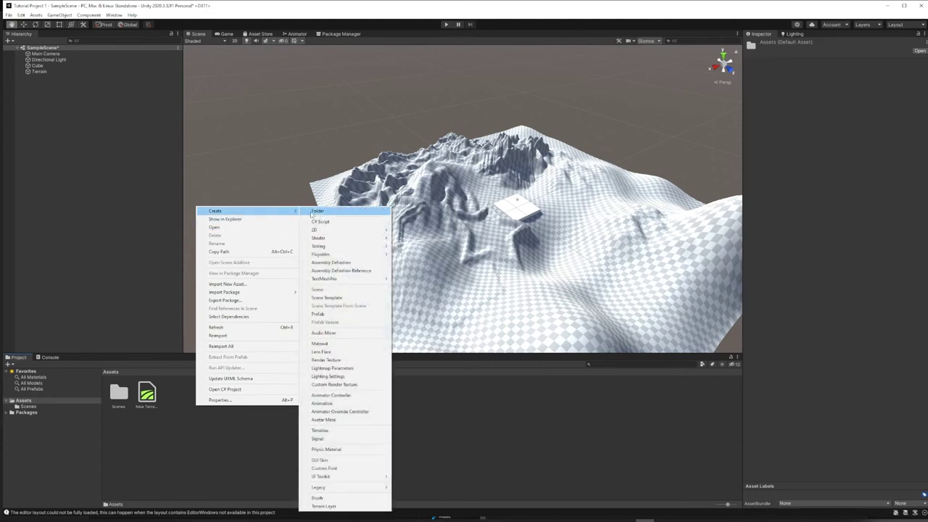
pyautogui.click(315, 212)
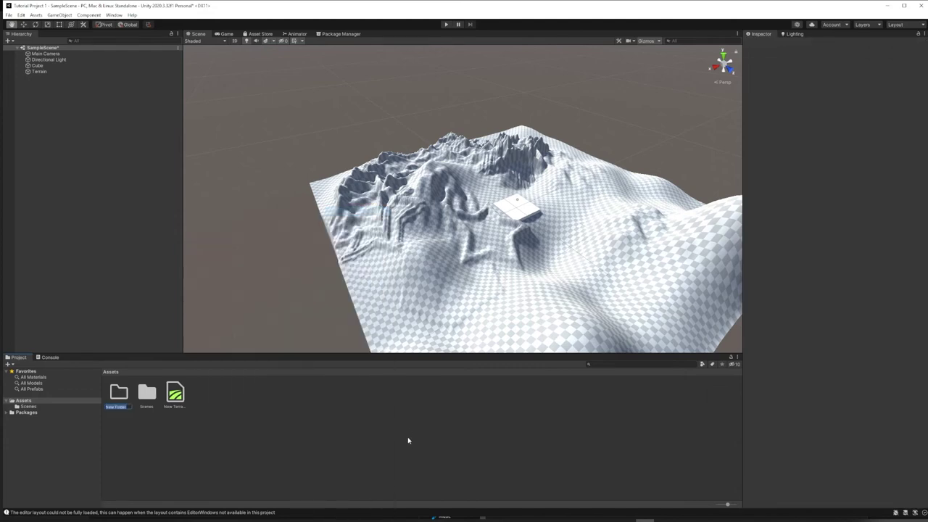
pyautogui.press('BackSpace')
pyautogui.press('Return')
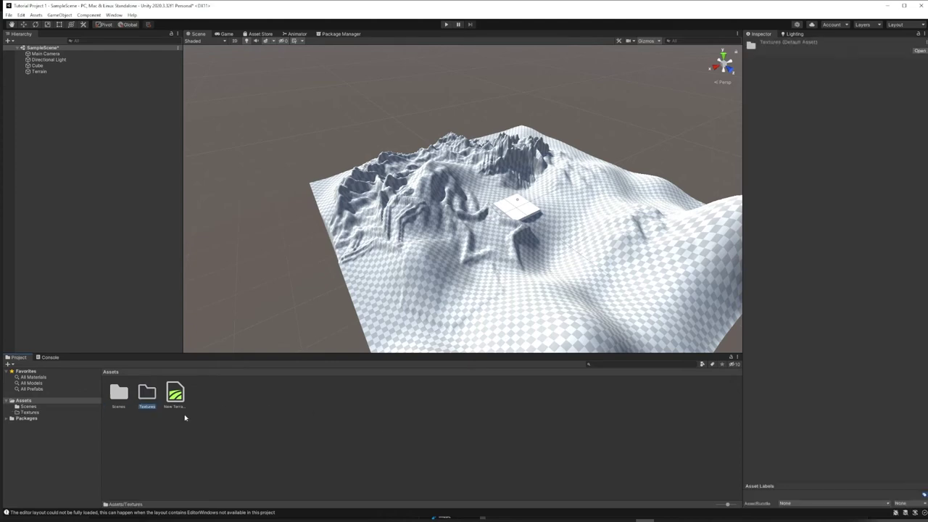
# Import all files from the VR Class First Day Unity Demo's Textures folder in File Explorer into the project's new Textures folder
pyautogui.doubleClick(147, 395)
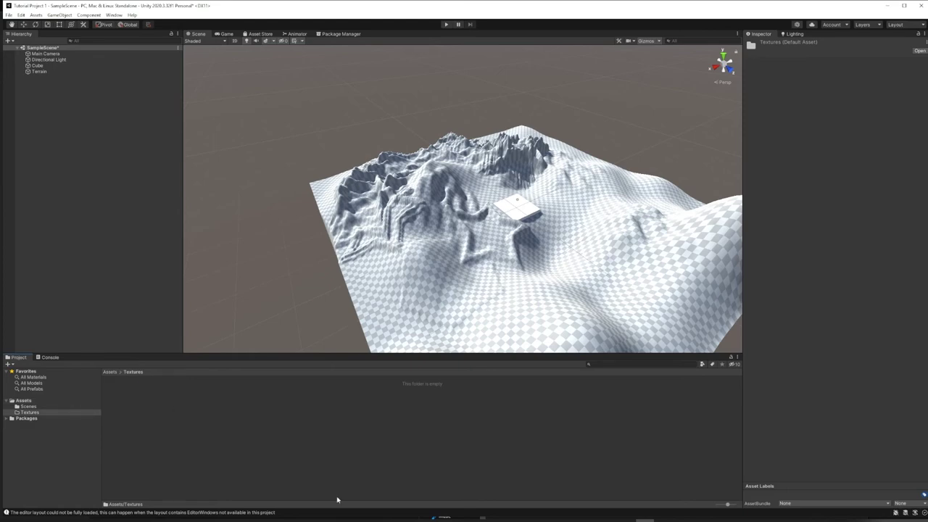
pyautogui.hotkey('alt', 'Tab')
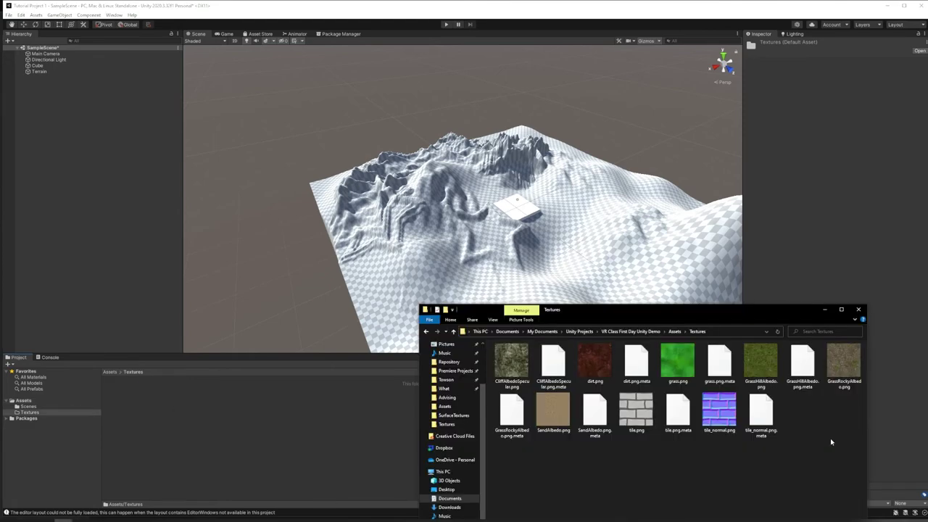
pyautogui.moveTo(831, 438); pyautogui.dragTo(172, 411)
pyautogui.click(212, 444)
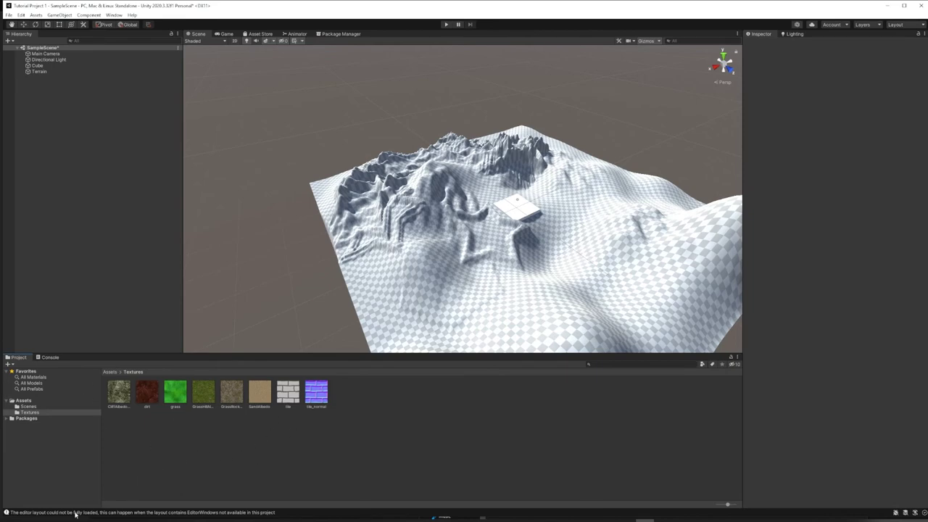
# Examine the contents of Tutorial Project 1's Assets/Textures folder in File Explorer, and close the window
pyautogui.click(161, 520)
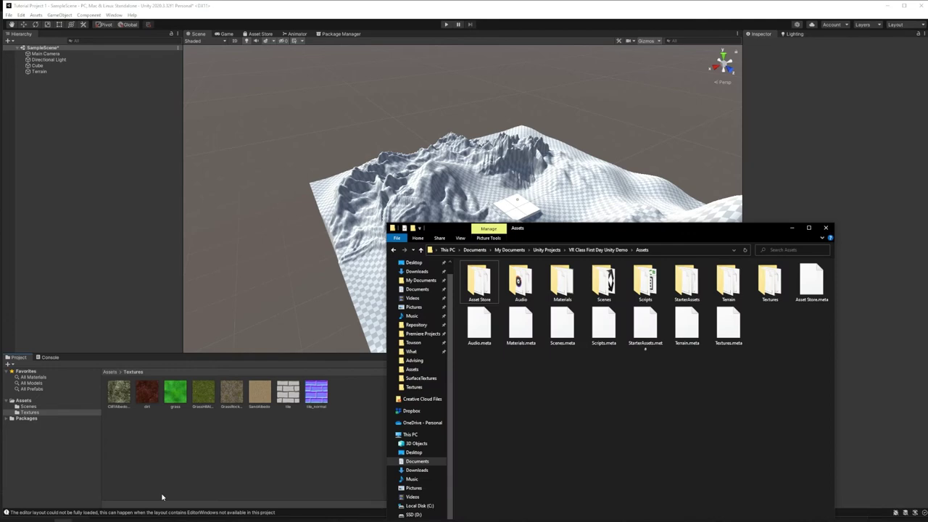
pyautogui.moveTo(346, 218); pyautogui.dragTo(473, 264)
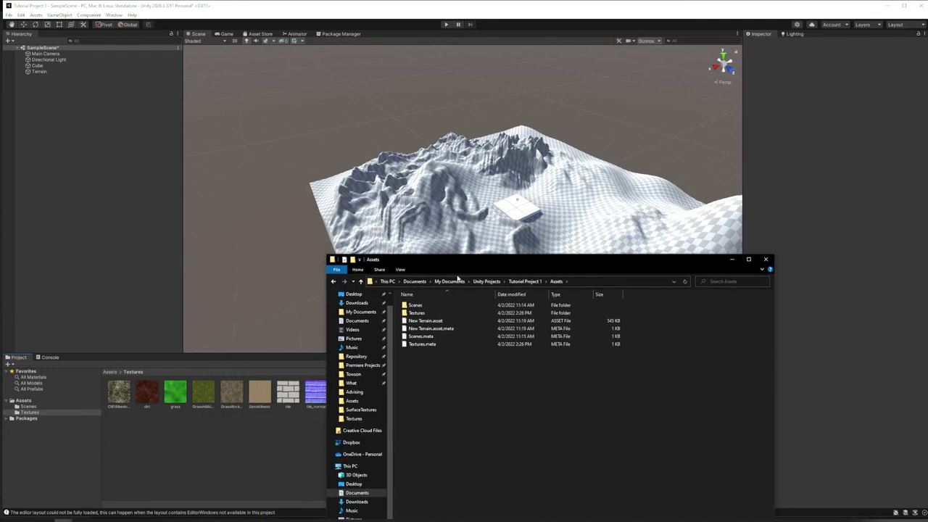
pyautogui.doubleClick(419, 313)
pyautogui.moveTo(468, 489); pyautogui.dragTo(438, 303)
pyautogui.click(543, 481)
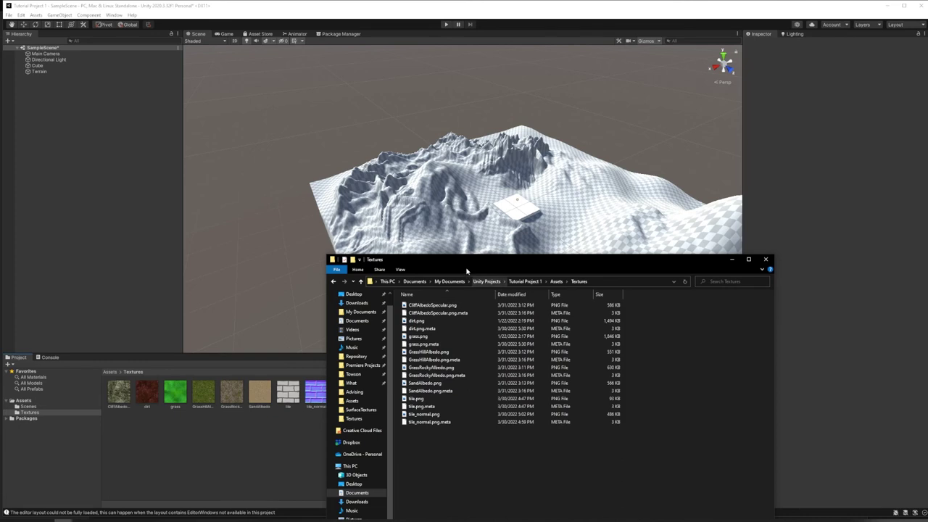
pyautogui.moveTo(467, 264); pyautogui.dragTo(513, 177)
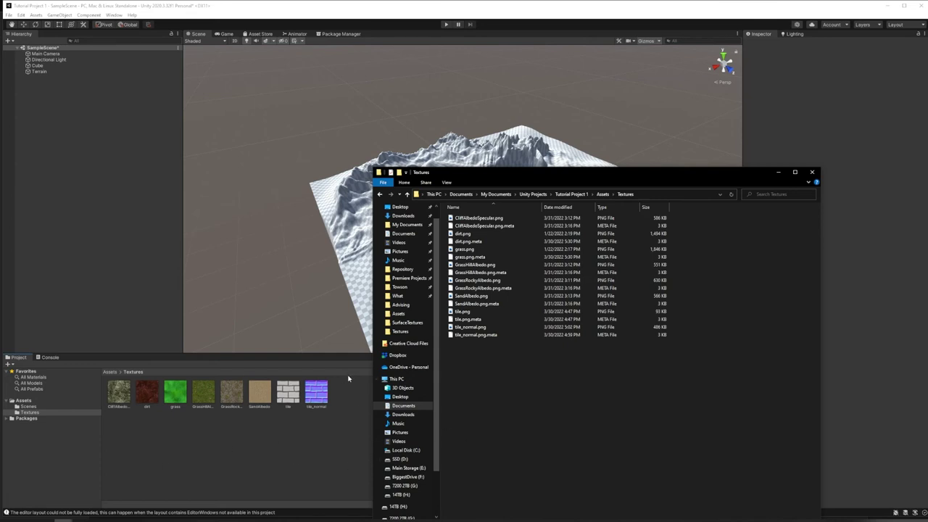
pyautogui.click(812, 171)
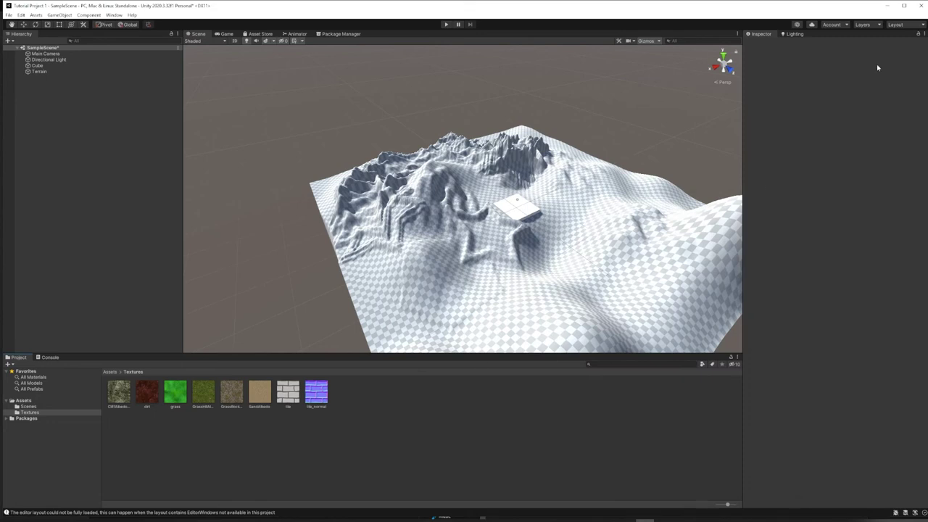
# Create a terrain layer for the Terrain from the dirt texture
pyautogui.click(38, 72)
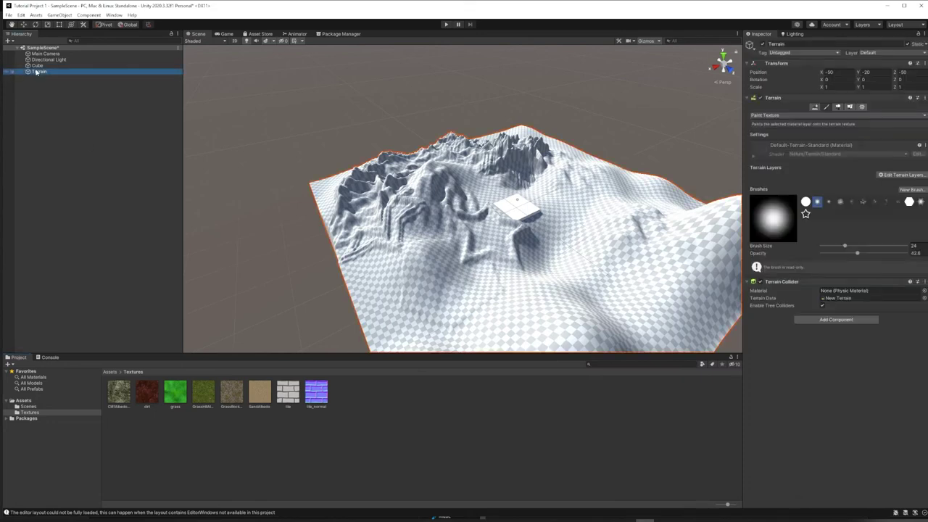
pyautogui.click(892, 175)
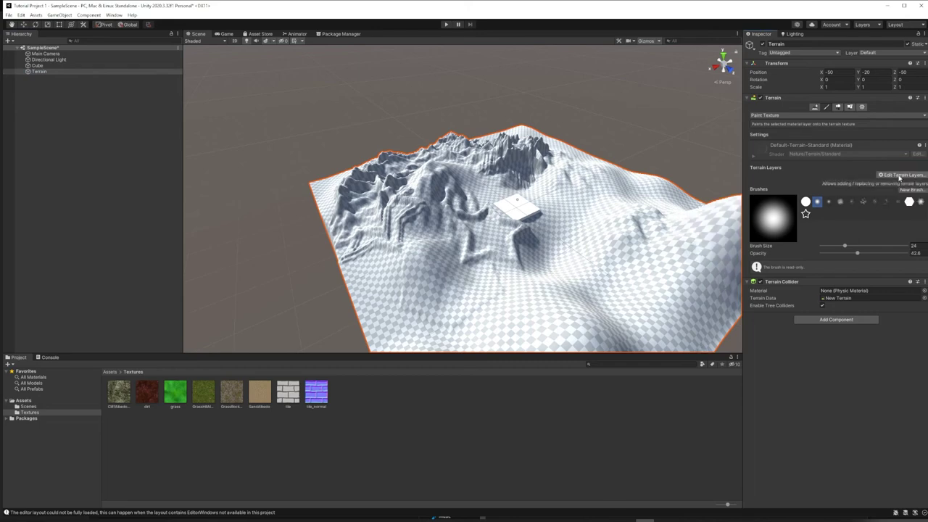
pyautogui.click(899, 177)
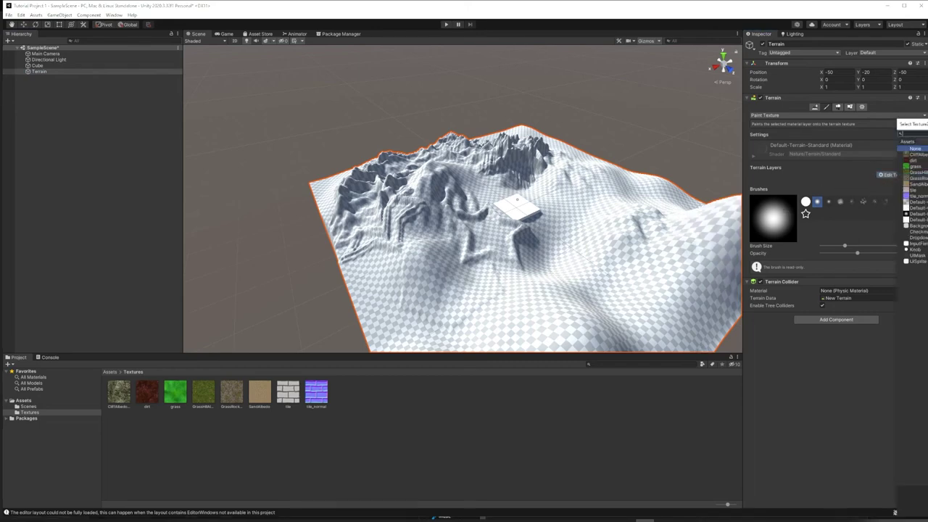
pyautogui.moveTo(927, 128); pyautogui.dragTo(443, 153)
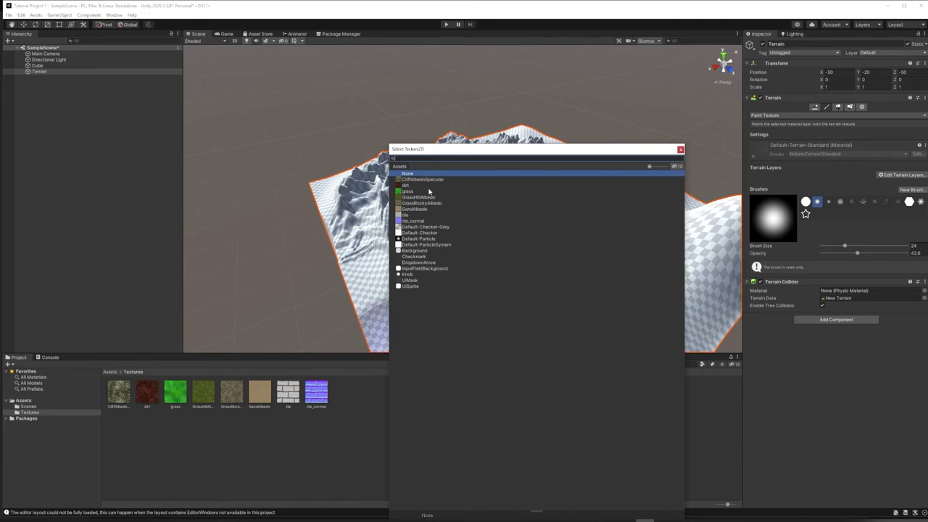
pyautogui.click(406, 186)
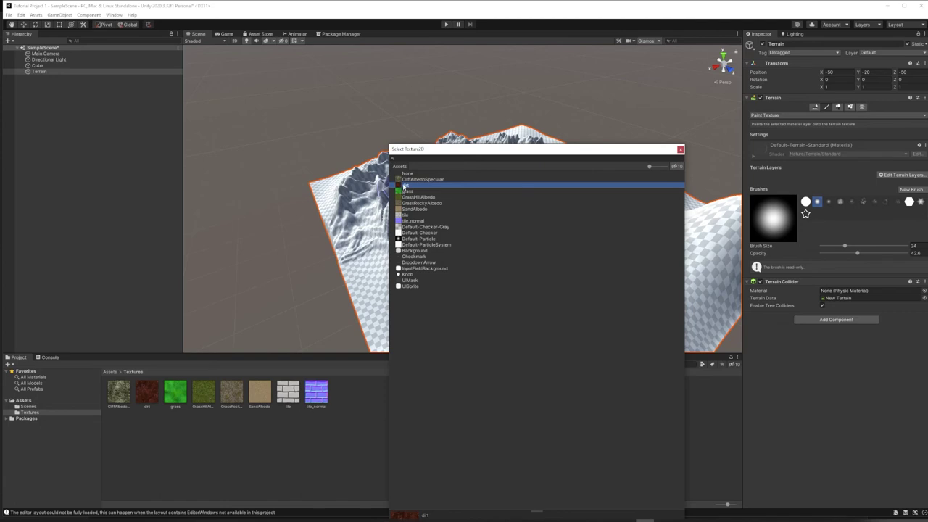
pyautogui.doubleClick(404, 185)
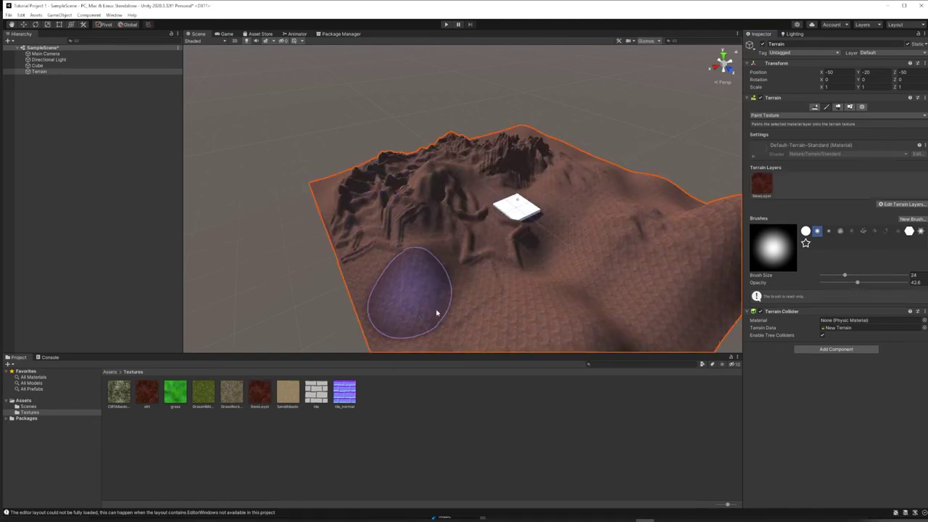
# Create a second terrain layer from the grass texture and make it the active paint layer
pyautogui.click(893, 204)
pyautogui.click(900, 206)
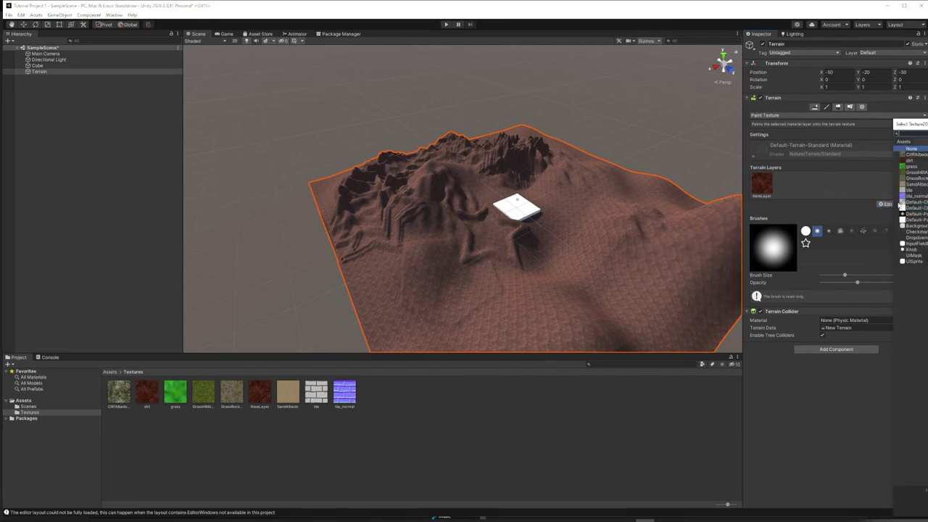
pyautogui.click(907, 166)
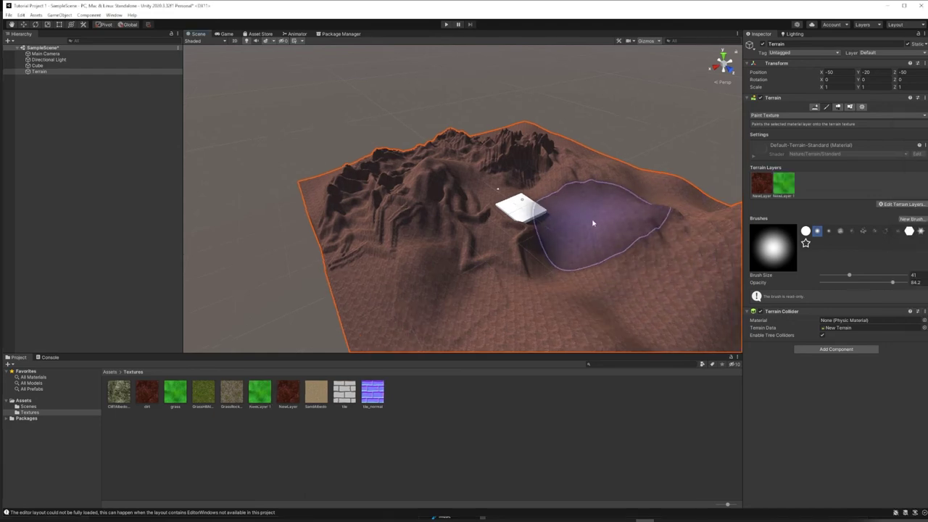
pyautogui.click(766, 186)
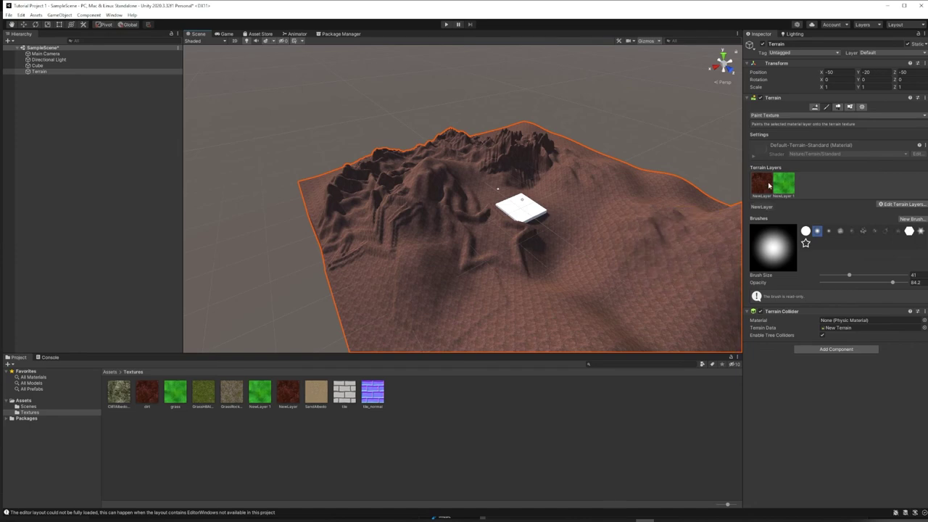
pyautogui.click(786, 184)
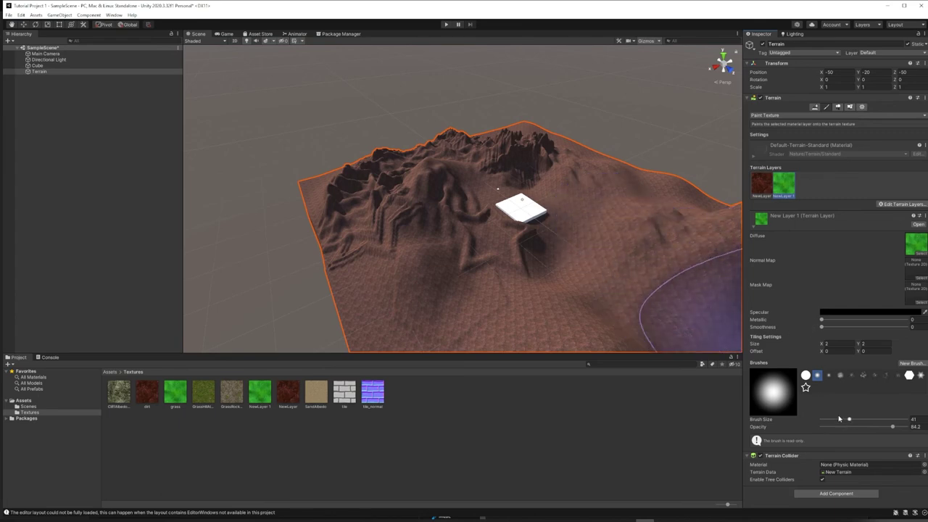
# Try painting grass over the dirt with brush size 41 at opacities of 84.2 and 25.9, undoing each trial
pyautogui.moveTo(627, 232)
pyautogui.mouseDown()
pyautogui.moveTo(611, 269)
pyautogui.moveTo(494, 297)
pyautogui.moveTo(433, 258)
pyautogui.moveTo(448, 159)
pyautogui.moveTo(539, 155)
pyautogui.moveTo(551, 181)
pyautogui.moveTo(611, 210)
pyautogui.moveTo(674, 319)
pyautogui.moveTo(668, 311)
pyautogui.mouseUp()
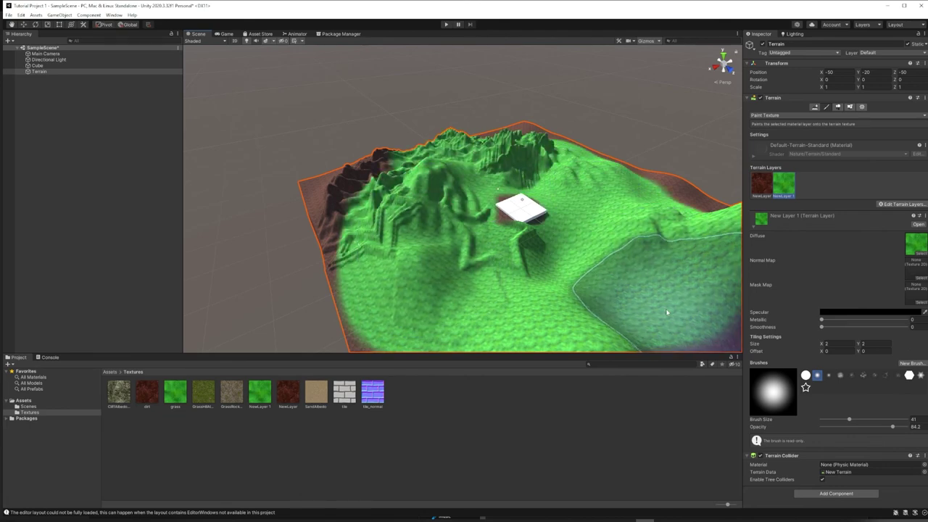
pyautogui.hotkey('ctrl', 'z')
pyautogui.moveTo(893, 428); pyautogui.dragTo(846, 429)
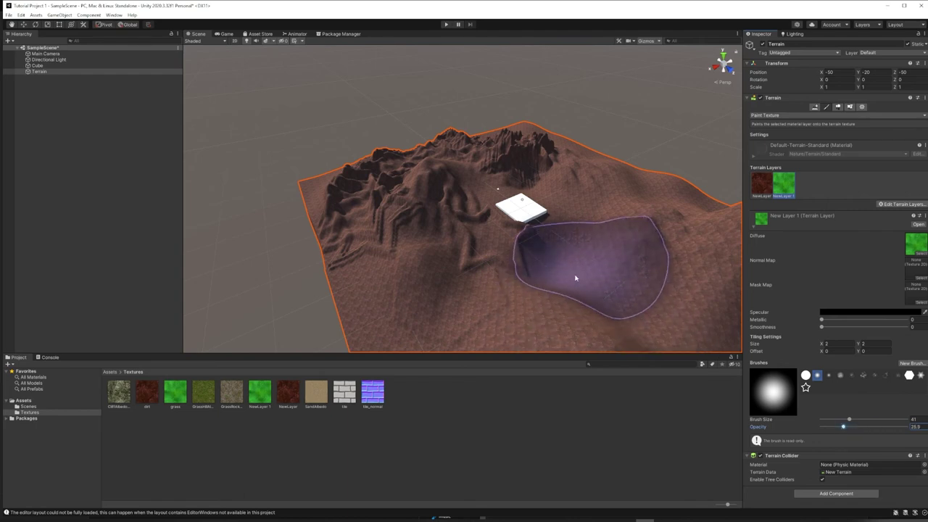
pyautogui.click(599, 246)
pyautogui.moveTo(533, 329)
pyautogui.mouseDown()
pyautogui.moveTo(452, 307)
pyautogui.moveTo(481, 269)
pyautogui.moveTo(472, 283)
pyautogui.mouseUp()
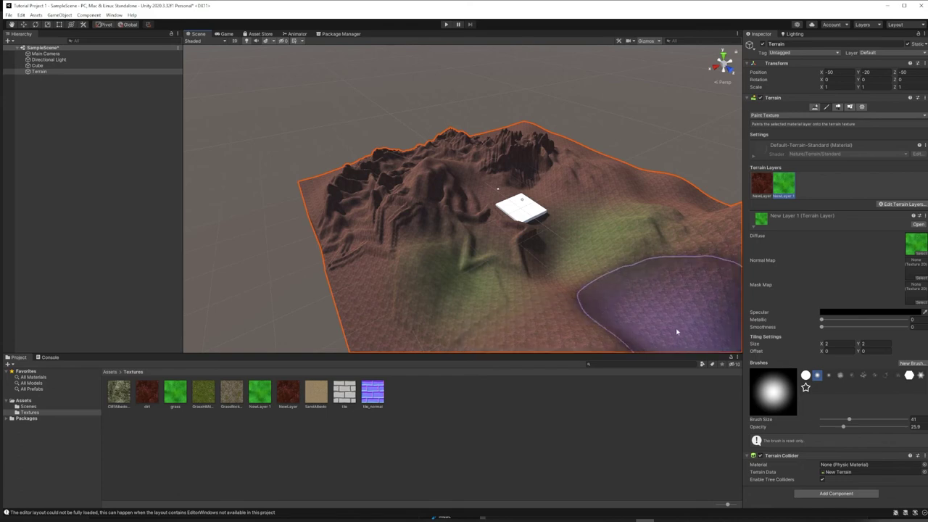
pyautogui.hotkey('ctrl', 'z')
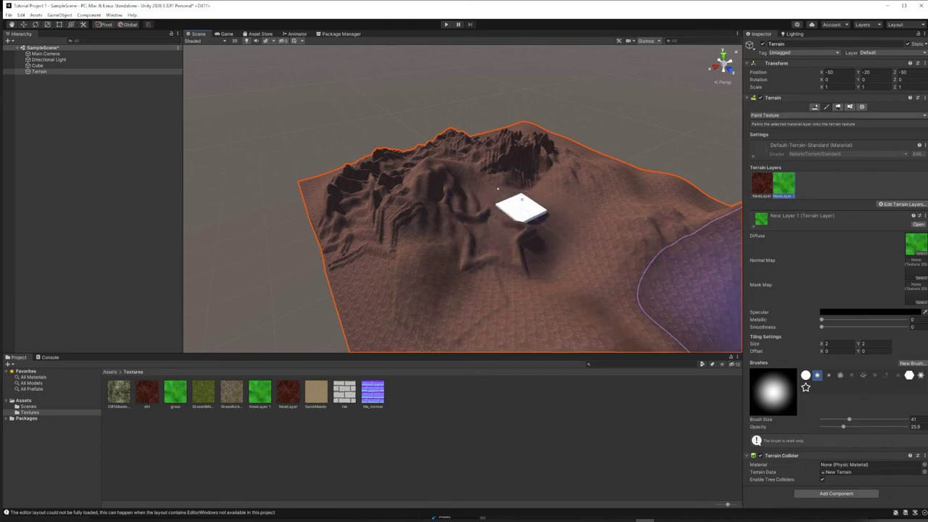
# Paint grass over the ground around the cube and the lower slopes, using brush size 30 and opacity 5.7
pyautogui.moveTo(852, 430); pyautogui.dragTo(838, 420)
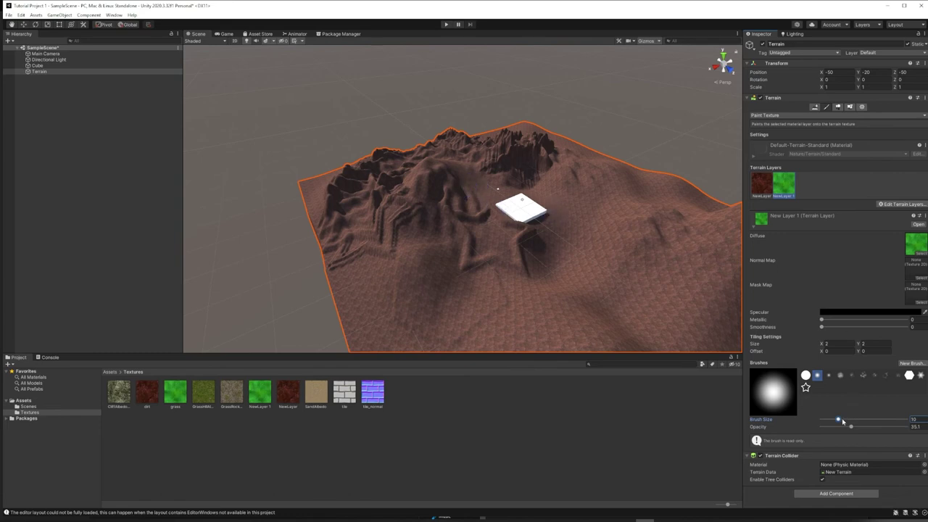
pyautogui.moveTo(570, 196)
pyautogui.mouseDown()
pyautogui.moveTo(505, 239)
pyautogui.moveTo(562, 233)
pyautogui.moveTo(395, 300)
pyautogui.moveTo(625, 196)
pyautogui.moveTo(606, 185)
pyautogui.moveTo(641, 225)
pyautogui.mouseUp()
pyautogui.moveTo(852, 429); pyautogui.dragTo(823, 428)
pyautogui.moveTo(729, 312)
pyautogui.mouseDown()
pyautogui.moveTo(715, 290)
pyautogui.moveTo(657, 251)
pyautogui.moveTo(622, 300)
pyautogui.moveTo(524, 309)
pyautogui.moveTo(643, 254)
pyautogui.moveTo(650, 207)
pyautogui.mouseUp()
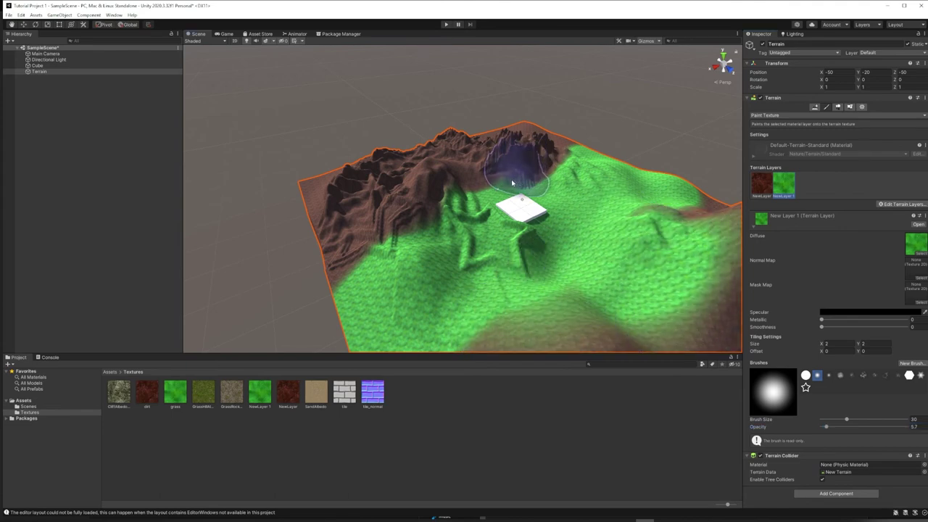
pyautogui.moveTo(482, 189)
pyautogui.mouseDown()
pyautogui.moveTo(415, 248)
pyautogui.moveTo(350, 246)
pyautogui.mouseUp()
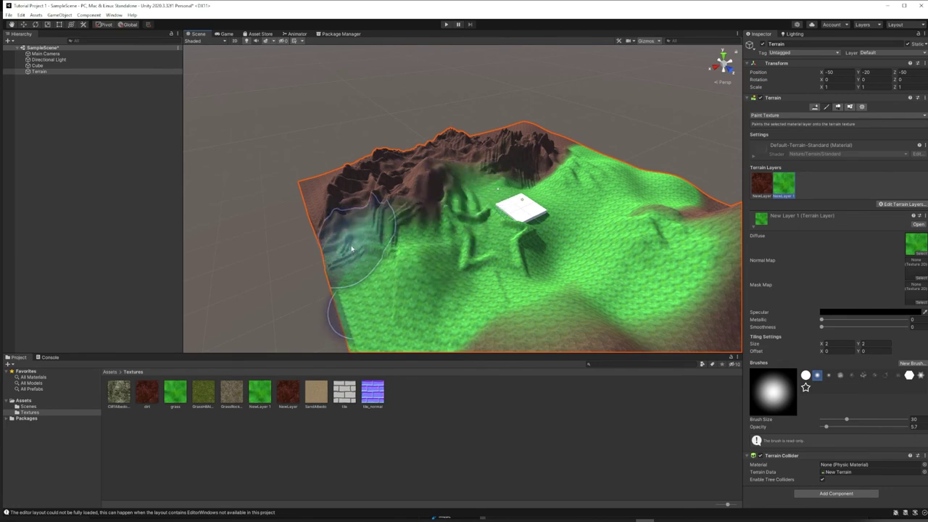
# Paint grass onto the flat far corner of the terrain behind the jagged mountains
pyautogui.moveTo(590, 271)
pyautogui.mouseDown(button='middle')
pyautogui.moveTo(616, 238)
pyautogui.moveTo(641, 236)
pyautogui.mouseUp(button='middle')
pyautogui.keyDown('alt'); pyautogui.moveTo(464, 254); pyautogui.dragTo(590, 267); pyautogui.keyUp('alt')
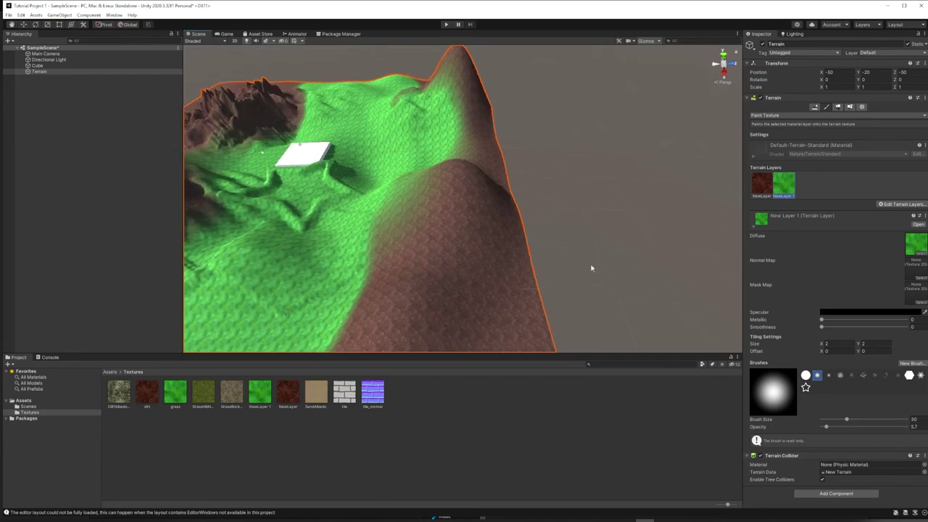
pyautogui.moveTo(411, 249); pyautogui.dragTo(454, 234, button='middle')
pyautogui.moveTo(467, 285)
pyautogui.keyDown('alt'); pyautogui.mouseDown()
pyautogui.moveTo(414, 269)
pyautogui.moveTo(559, 174)
pyautogui.moveTo(615, 210)
pyautogui.moveTo(503, 243)
pyautogui.moveTo(413, 59)
pyautogui.mouseUp(); pyautogui.keyUp('alt')
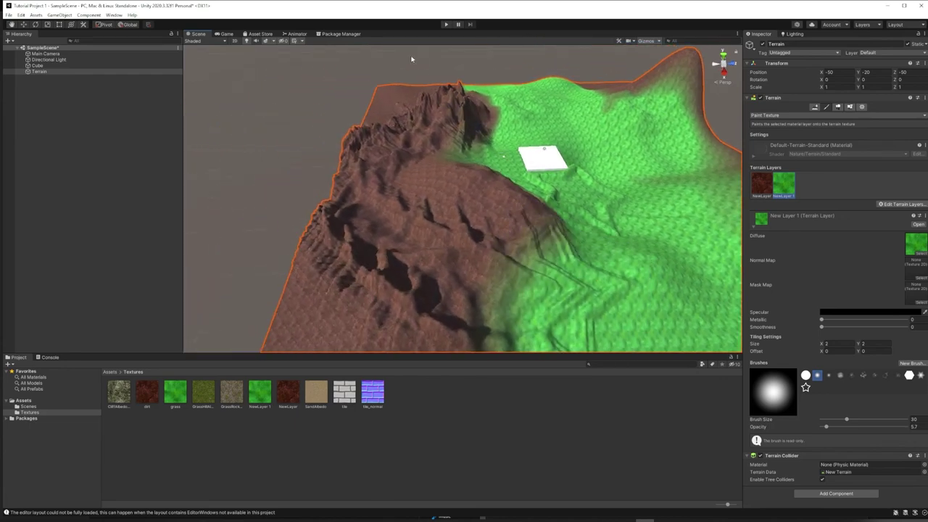
pyautogui.moveTo(392, 90); pyautogui.dragTo(369, 98)
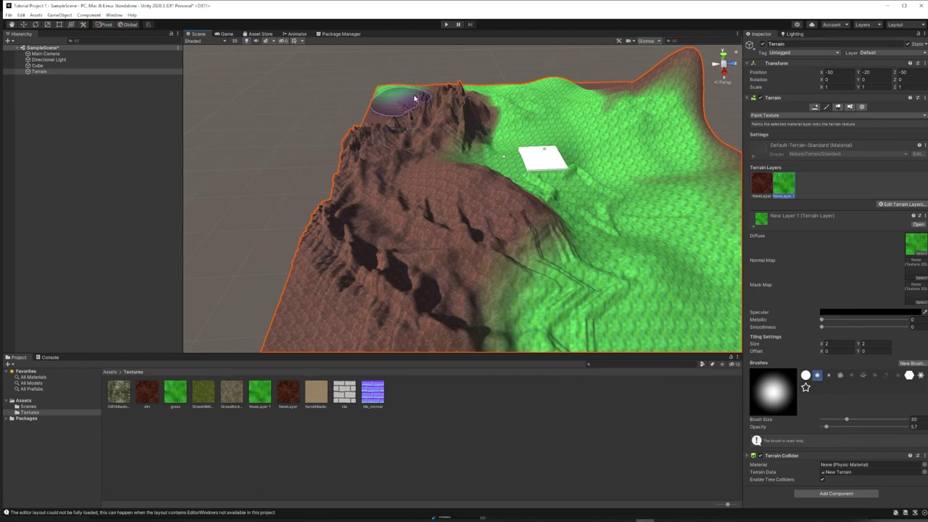
pyautogui.moveTo(490, 147); pyautogui.dragTo(459, 240, button='middle')
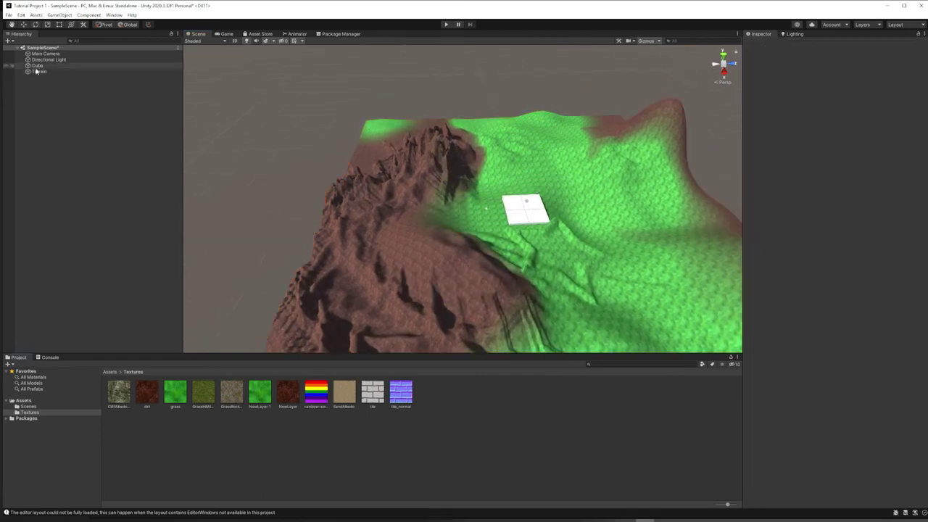
# Create a third terrain layer from the rainbow-solid texture
pyautogui.click(38, 72)
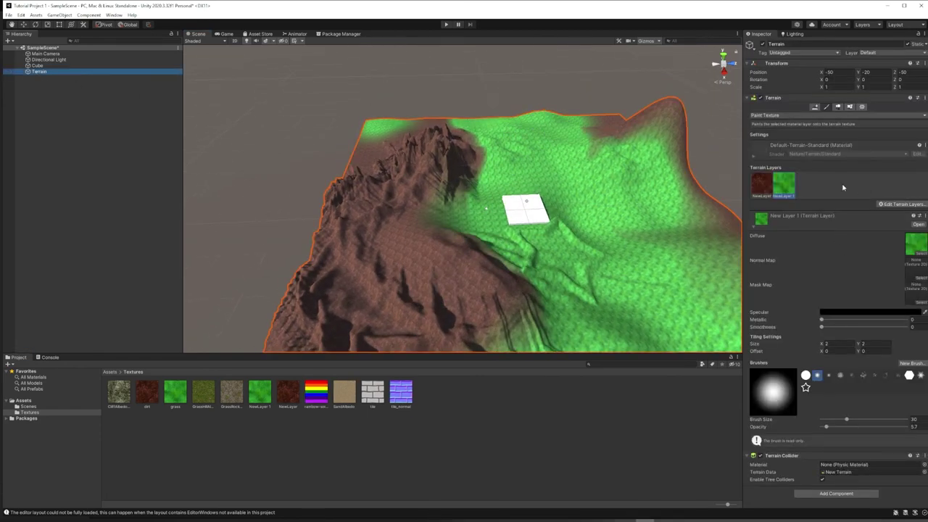
pyautogui.click(901, 204)
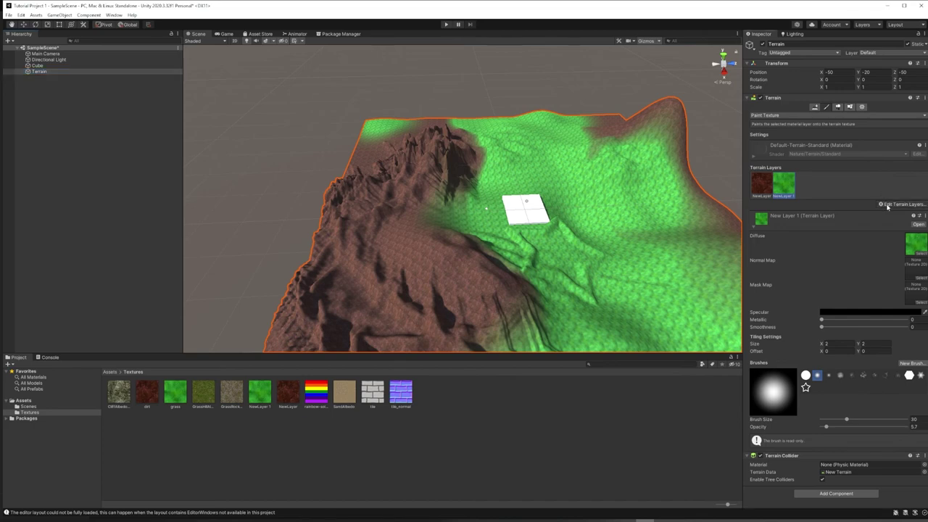
pyautogui.click(899, 206)
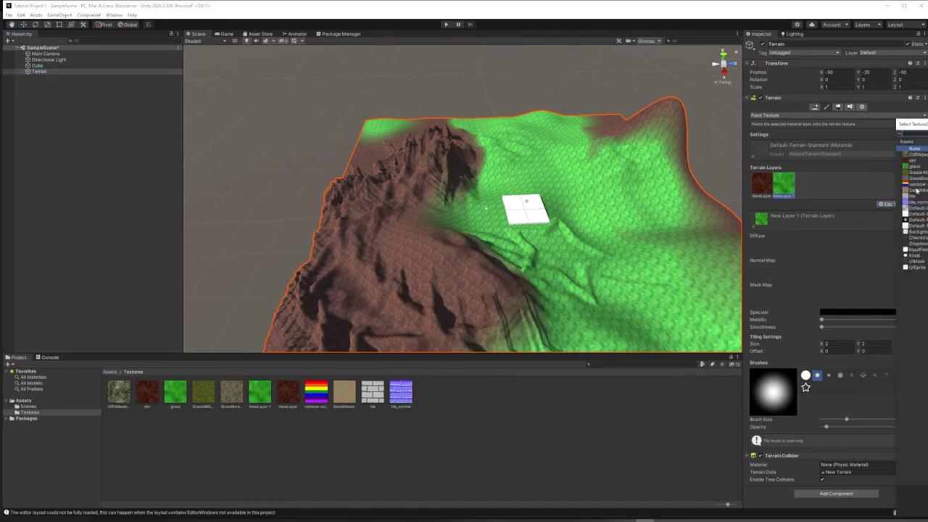
pyautogui.moveTo(915, 124); pyautogui.dragTo(664, 145)
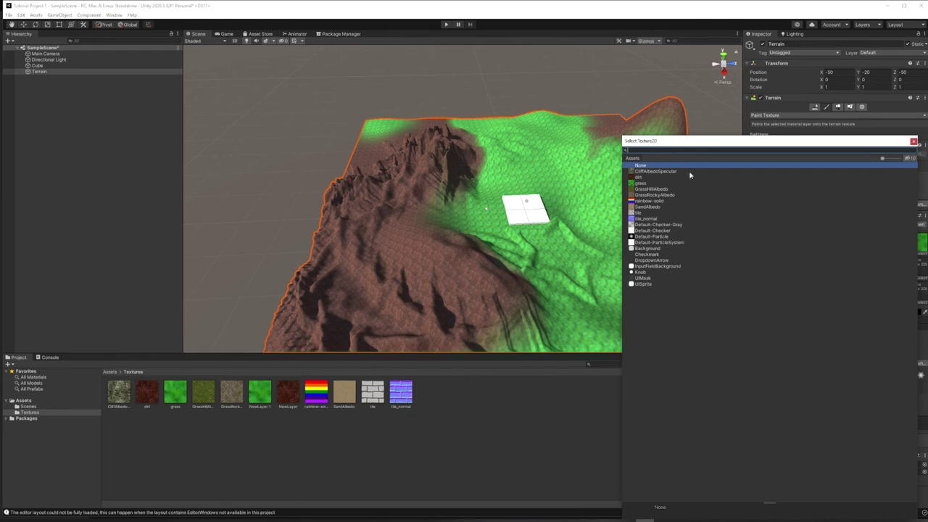
pyautogui.click(632, 202)
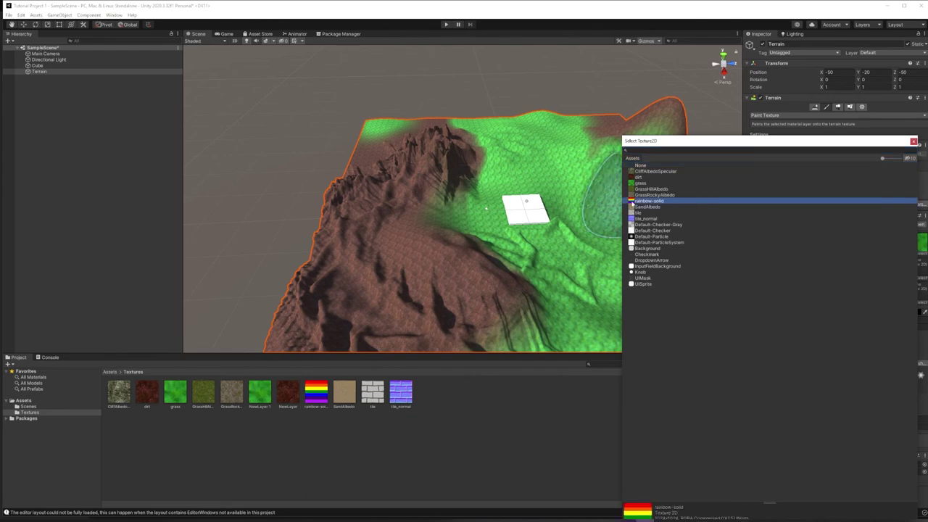
pyautogui.doubleClick(632, 201)
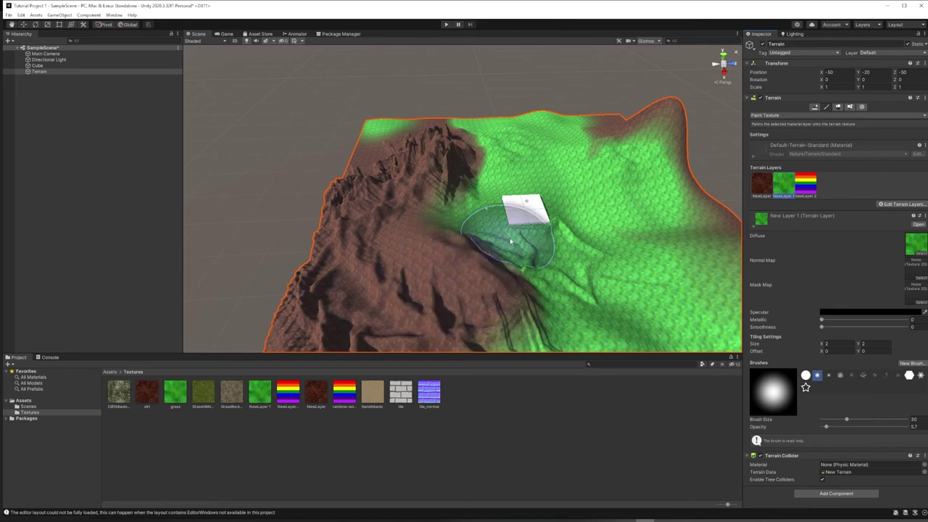
# Paint the rainbow layer over the grass around the cube with brush size 30 and opacity 5.7
pyautogui.click(814, 187)
pyautogui.moveTo(457, 206)
pyautogui.mouseDown()
pyautogui.moveTo(470, 196)
pyautogui.moveTo(575, 205)
pyautogui.moveTo(568, 241)
pyautogui.mouseUp()
pyautogui.scroll(3, 628, 289)
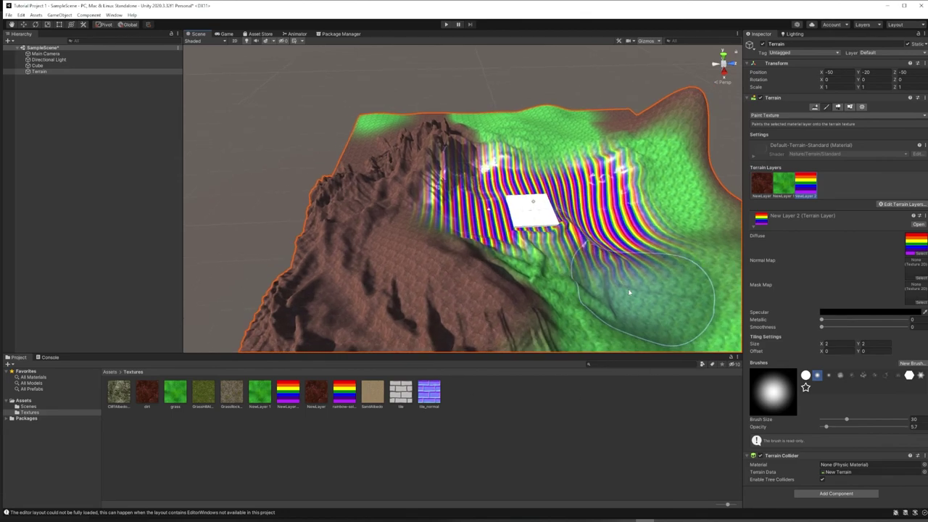
# Replace the third terrain layer's diffuse texture with tile and the second layer's grass diffuse with dirt
pyautogui.scroll(5, 628, 291)
pyautogui.moveTo(628, 291)
pyautogui.mouseDown(button='middle')
pyautogui.moveTo(595, 275)
pyautogui.moveTo(473, 268)
pyautogui.moveTo(584, 257)
pyautogui.moveTo(679, 271)
pyautogui.mouseUp(button='middle')
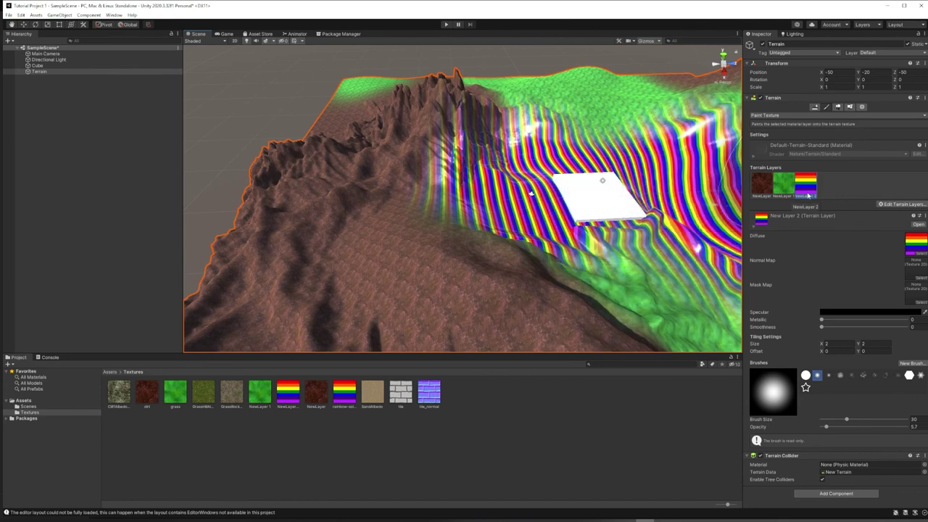
pyautogui.scroll(-2, 521, 221)
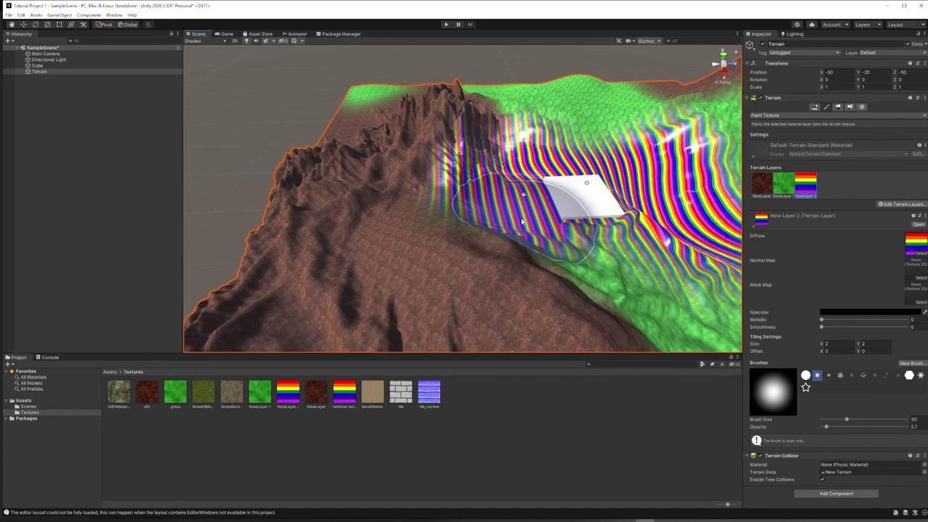
pyautogui.keyDown('alt'); pyautogui.moveTo(522, 222); pyautogui.dragTo(513, 226); pyautogui.keyUp('alt')
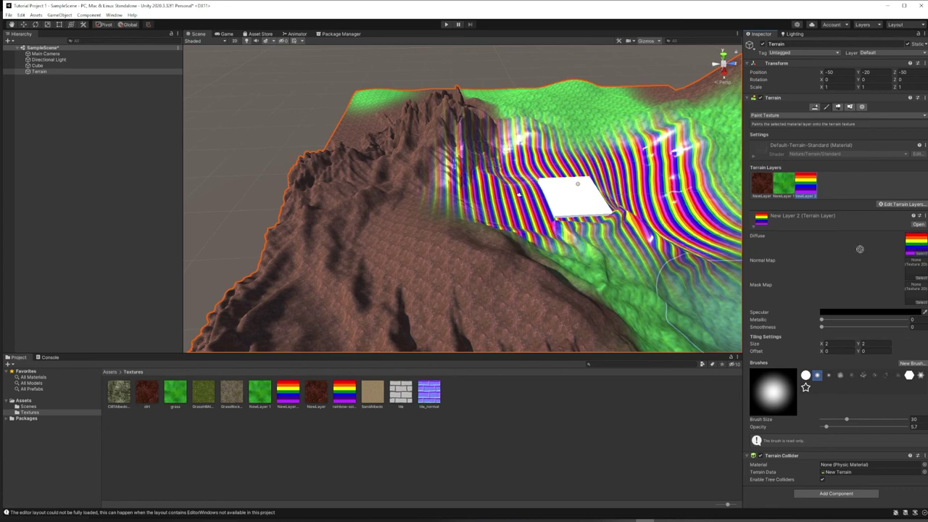
pyautogui.moveTo(919, 247); pyautogui.dragTo(919, 246)
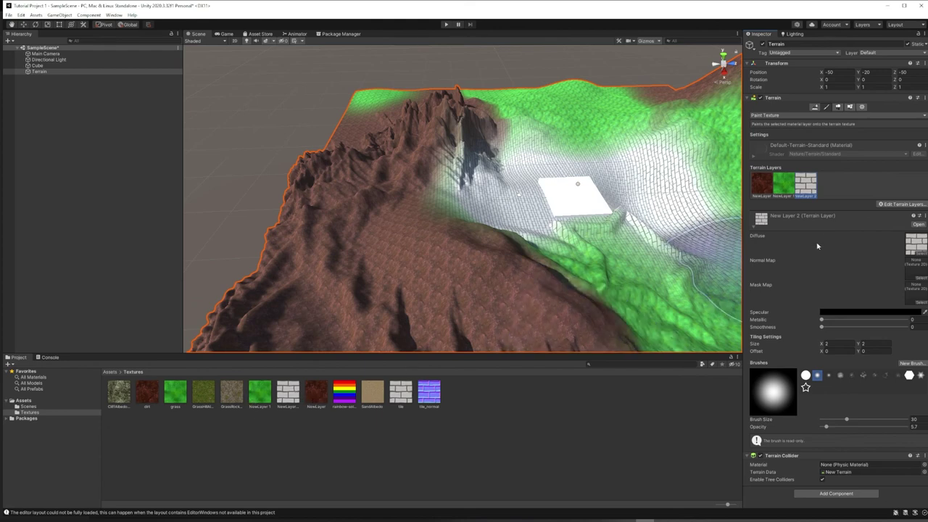
pyautogui.click(786, 188)
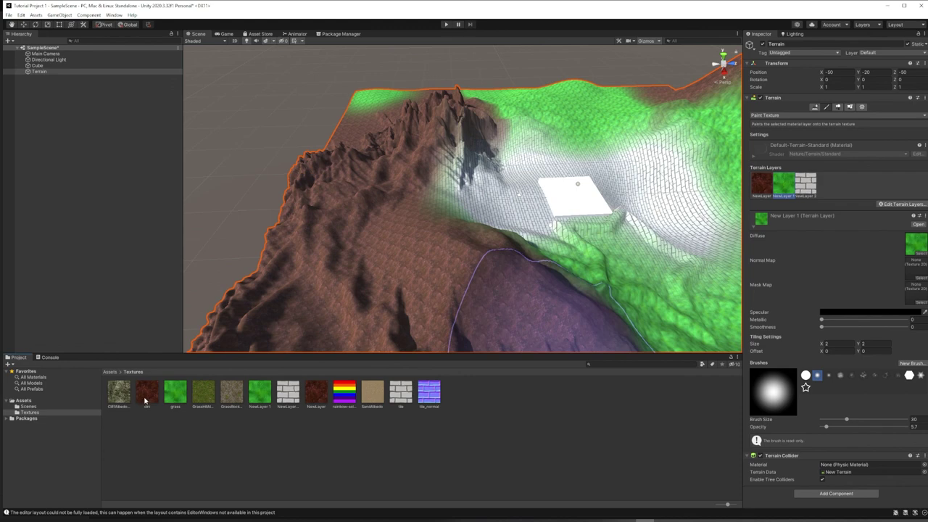
pyautogui.moveTo(908, 248); pyautogui.dragTo(915, 245)
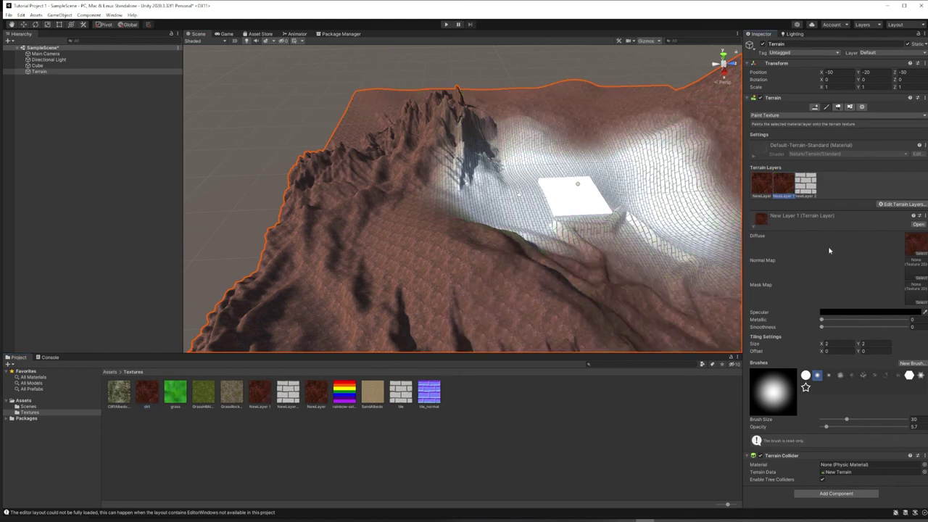
# Assign rainbow-solid as the second terrain layer's diffuse texture and grass as the third layer's
pyautogui.click(763, 185)
pyautogui.moveTo(175, 395); pyautogui.dragTo(915, 247)
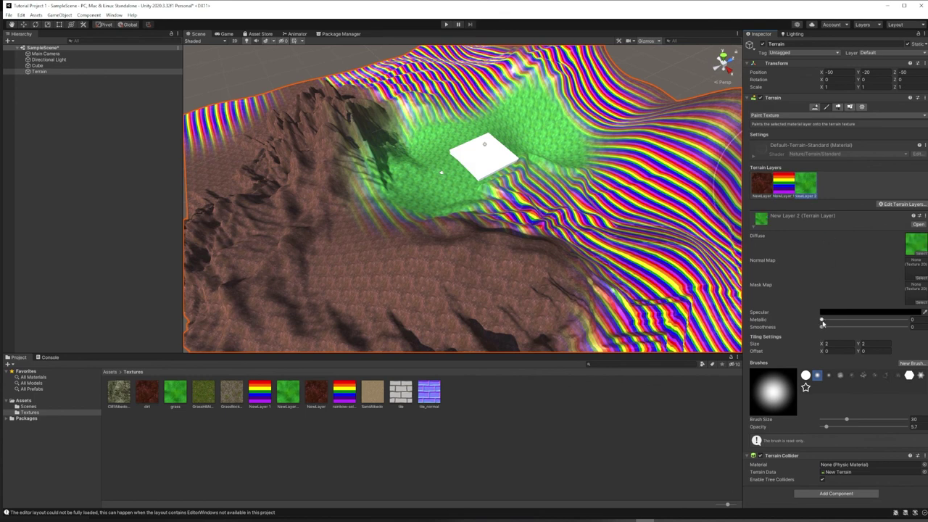
# Try the metallic and smoothness settings of the grass layer, returning both to 0
pyautogui.moveTo(827, 323); pyautogui.dragTo(760, 323)
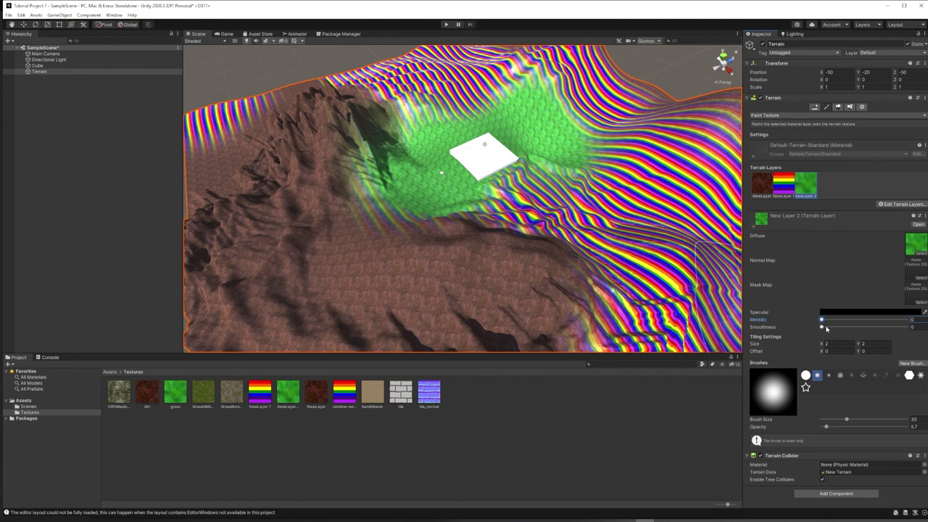
pyautogui.moveTo(822, 327); pyautogui.dragTo(774, 338)
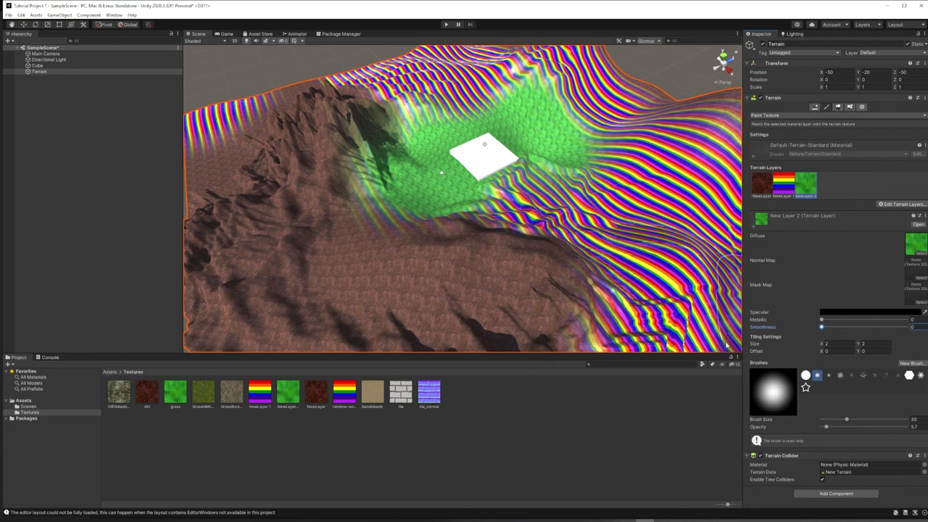
# Set the grass layer's tiling size to 10 in both X and Y
pyautogui.scroll(5, 470, 202)
pyautogui.scroll(4, 470, 202)
pyautogui.moveTo(471, 200); pyautogui.dragTo(471, 195)
pyautogui.moveTo(471, 195)
pyautogui.mouseDown(button='middle')
pyautogui.moveTo(680, 503)
pyautogui.moveTo(609, 3)
pyautogui.mouseUp(button='middle')
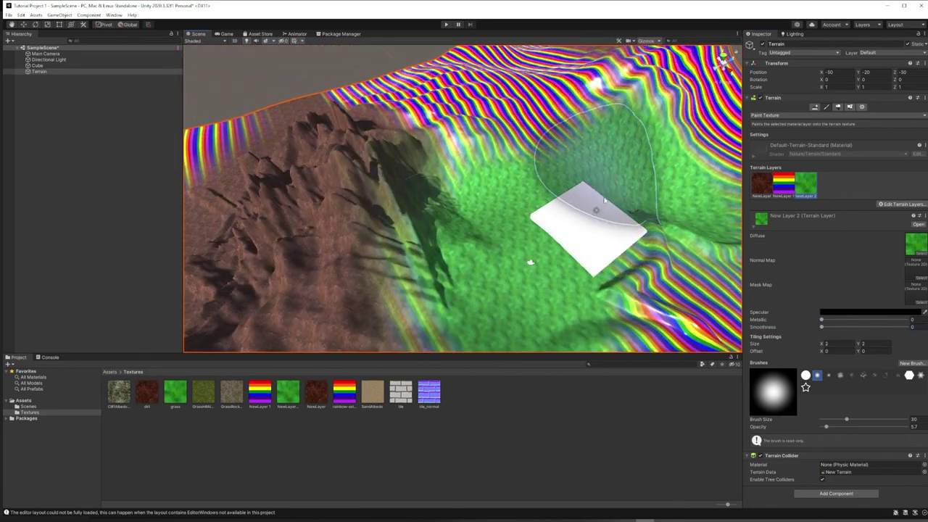
pyautogui.keyDown('alt'); pyautogui.moveTo(609, 245); pyautogui.dragTo(670, 224); pyautogui.keyUp('alt')
pyautogui.press('w')
pyautogui.moveTo(671, 223); pyautogui.dragTo(688, 202, button='right')
pyautogui.press('a')
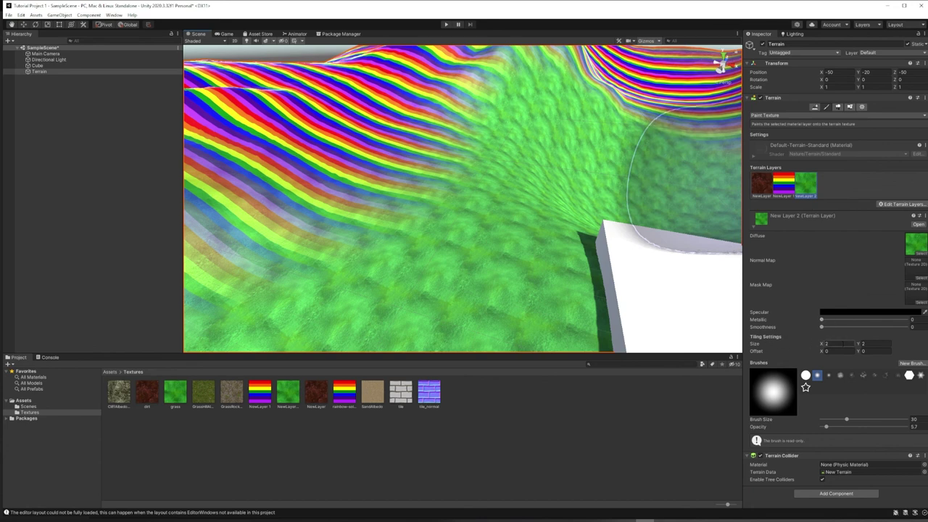
pyautogui.click(825, 344)
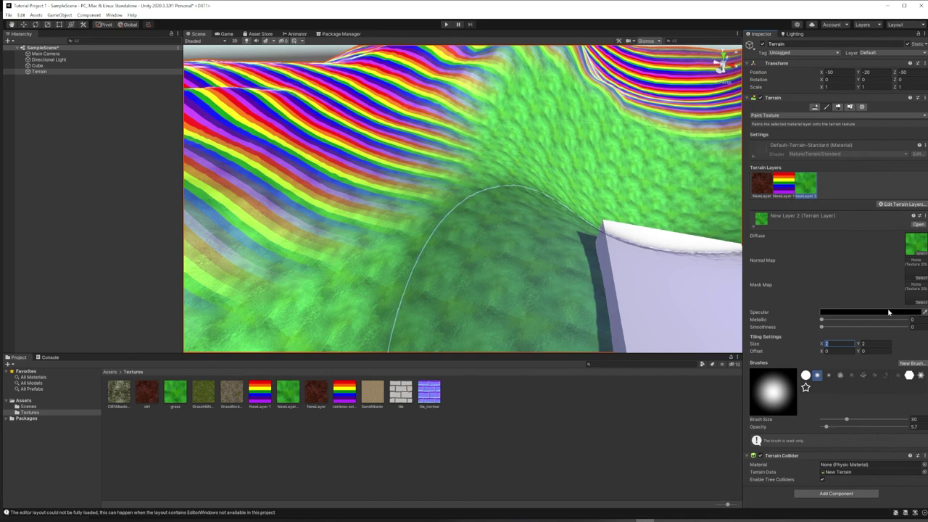
pyautogui.write('10')
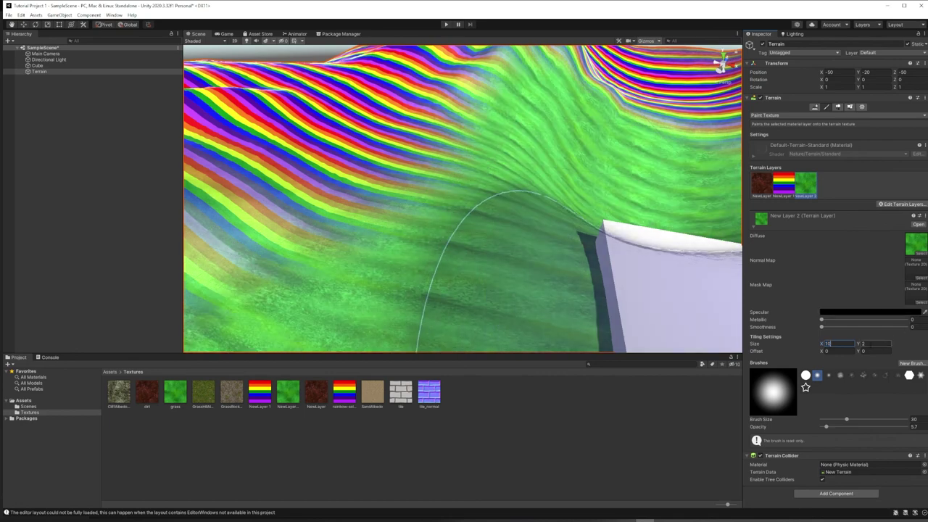
pyautogui.write('10')
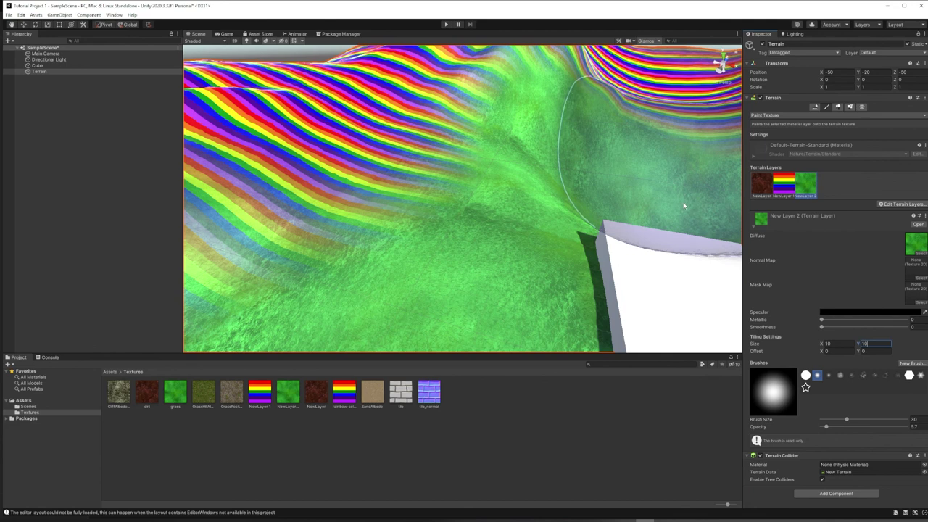
# Set the rainbow layer's Y tiling size to 20
pyautogui.click(786, 187)
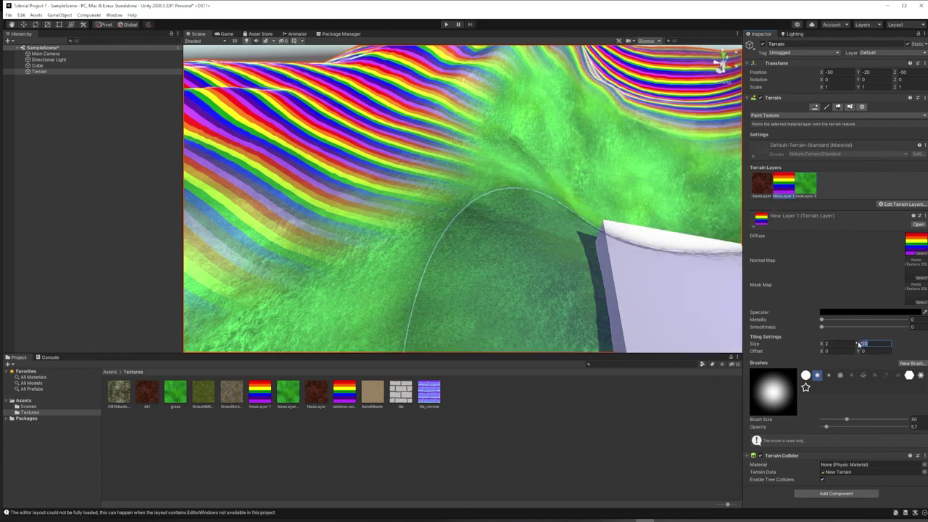
pyautogui.click(834, 343)
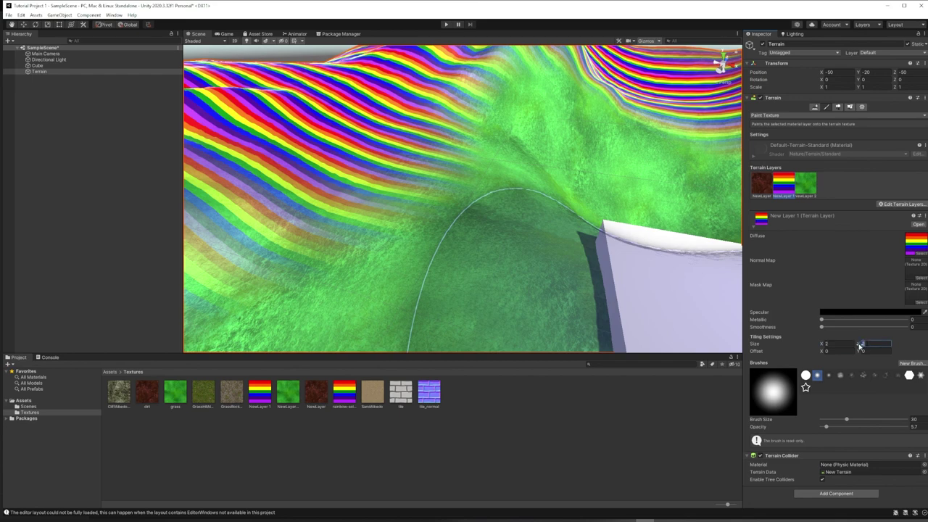
pyautogui.write('20')
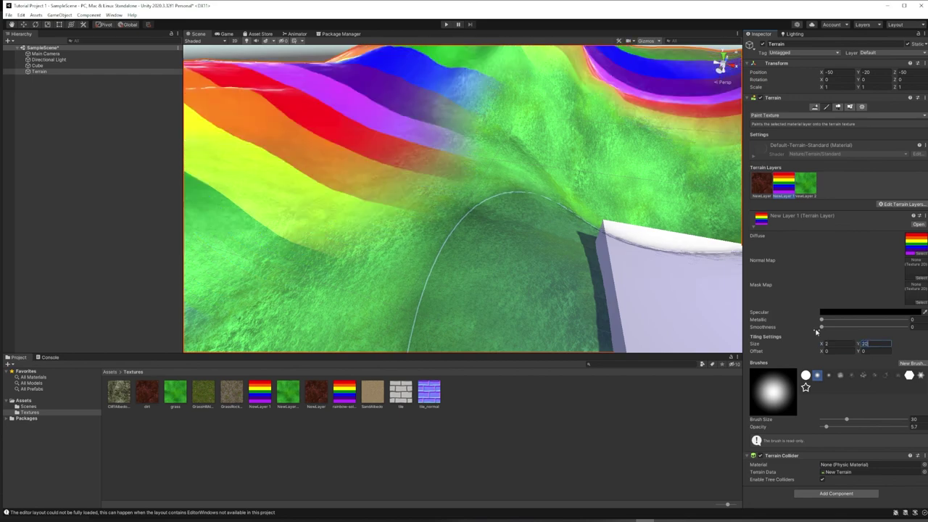
# Set the dirt layer's tiling size to 10 in both X and Y
pyautogui.scroll(-10, 481, 191)
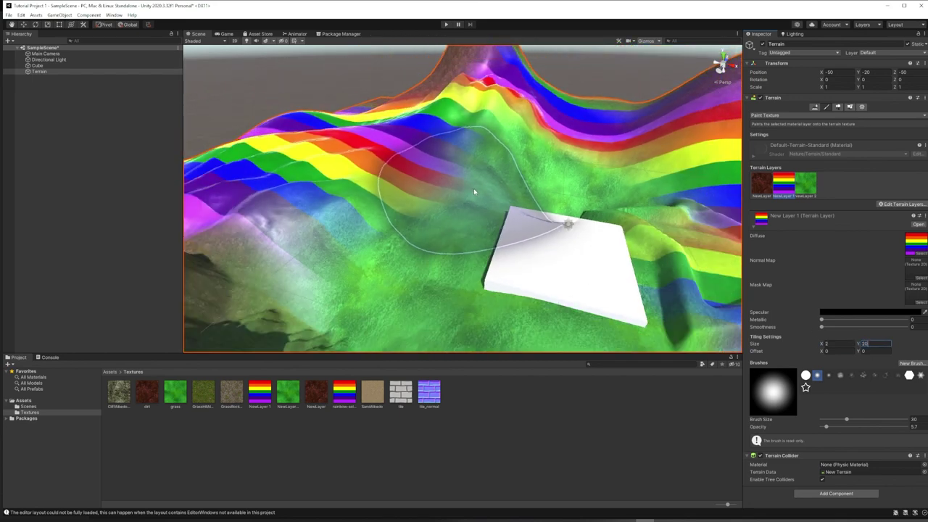
pyautogui.scroll(-8, 474, 192)
pyautogui.moveTo(466, 194); pyautogui.dragTo(380, 267, button='middle')
pyautogui.keyDown('alt'); pyautogui.moveTo(377, 268); pyautogui.dragTo(325, 238); pyautogui.keyUp('alt')
pyautogui.moveTo(325, 238); pyautogui.dragTo(489, 173, button='middle')
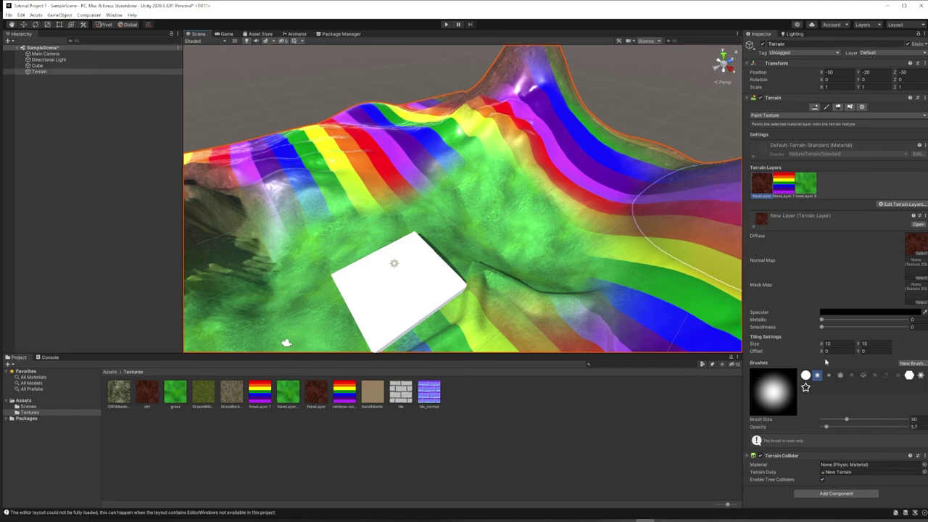
# Try shifting the dirt layer's X tiling offset to 4.31, and reset it to 0
pyautogui.moveTo(823, 353); pyautogui.dragTo(845, 353)
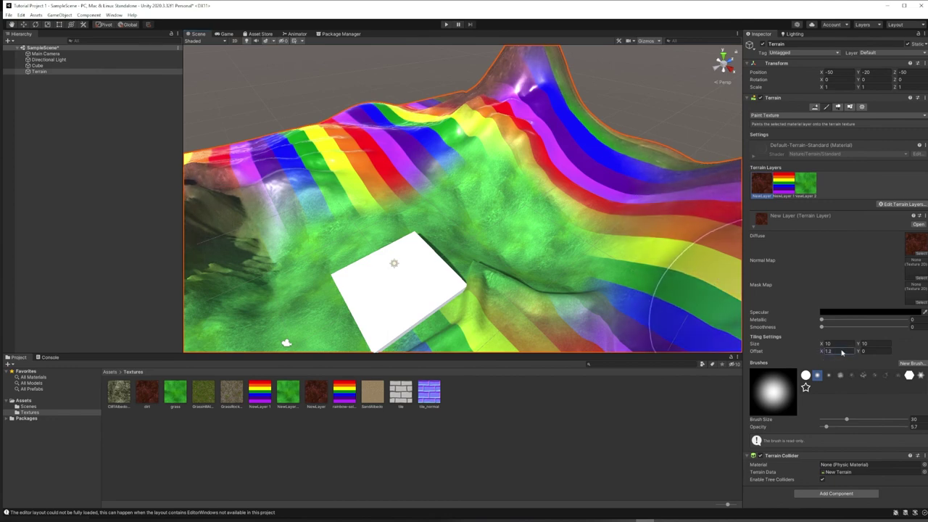
pyautogui.moveTo(927, 323); pyautogui.dragTo(875, 325)
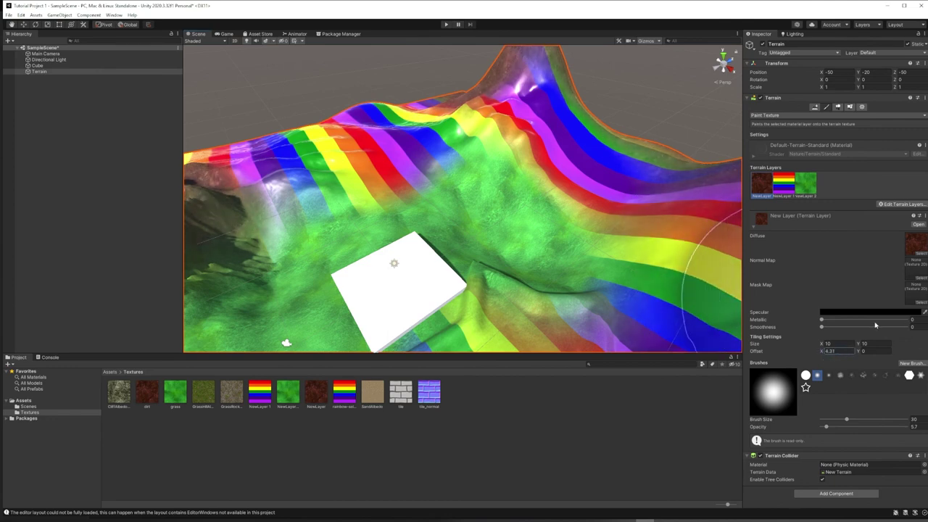
pyautogui.write('0')
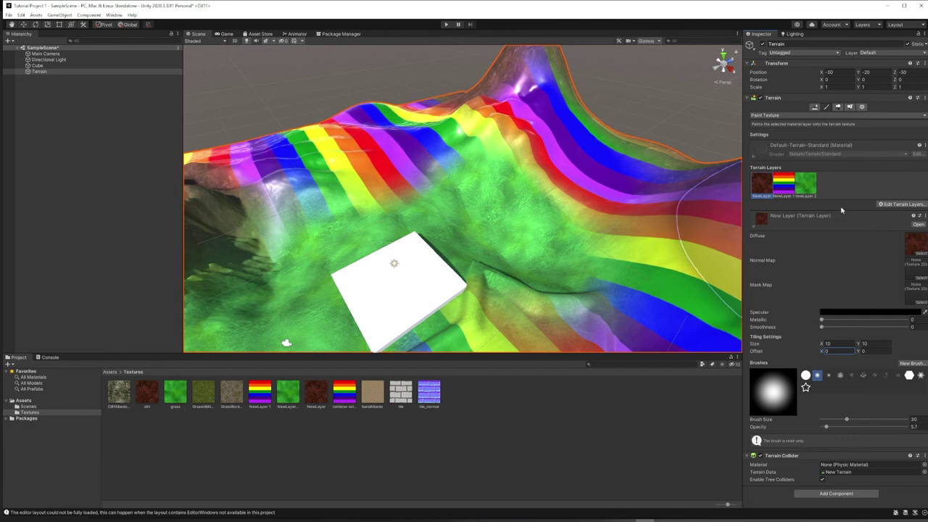
# Reset the rainbow layer's X tiling offset to 0 after a trial shift and move its Y offset to about 12.6
pyautogui.click(781, 187)
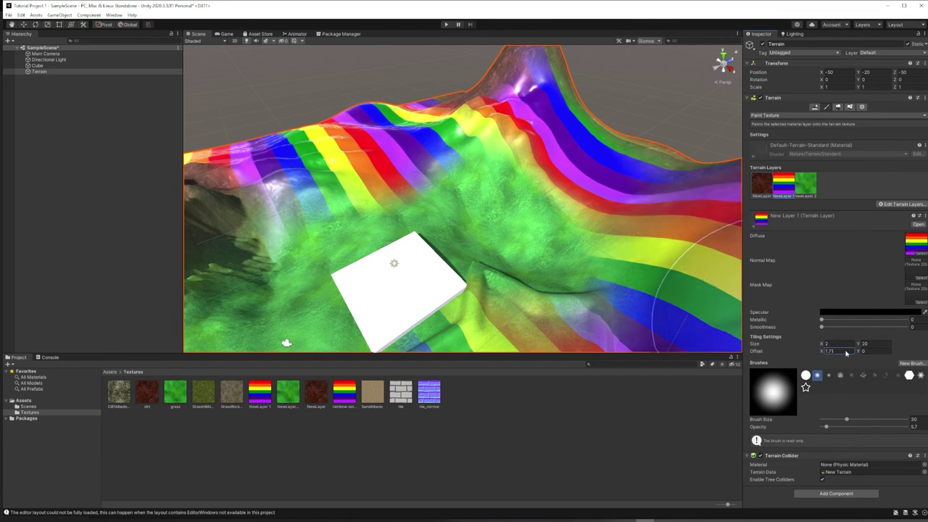
pyautogui.write('0')
pyautogui.moveTo(858, 351); pyautogui.dragTo(226, 354)
pyautogui.moveTo(431, 358); pyautogui.dragTo(308, 355)
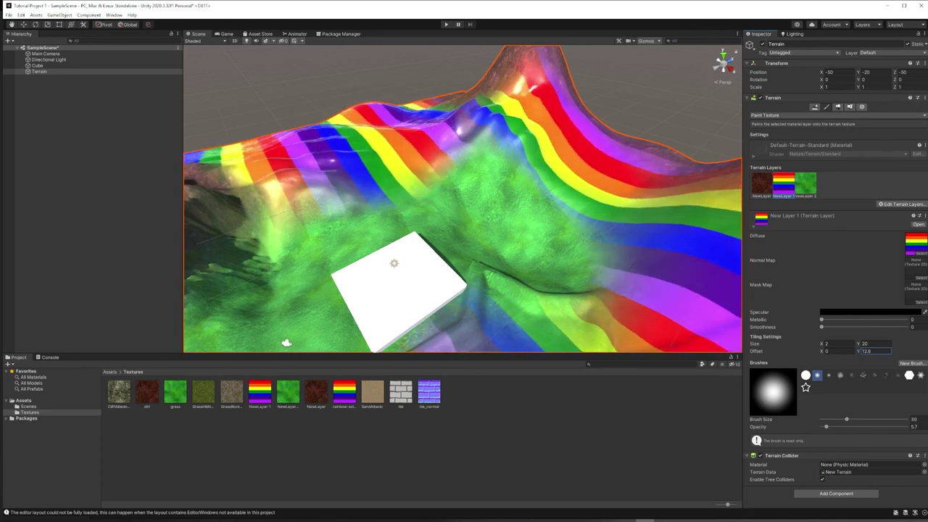